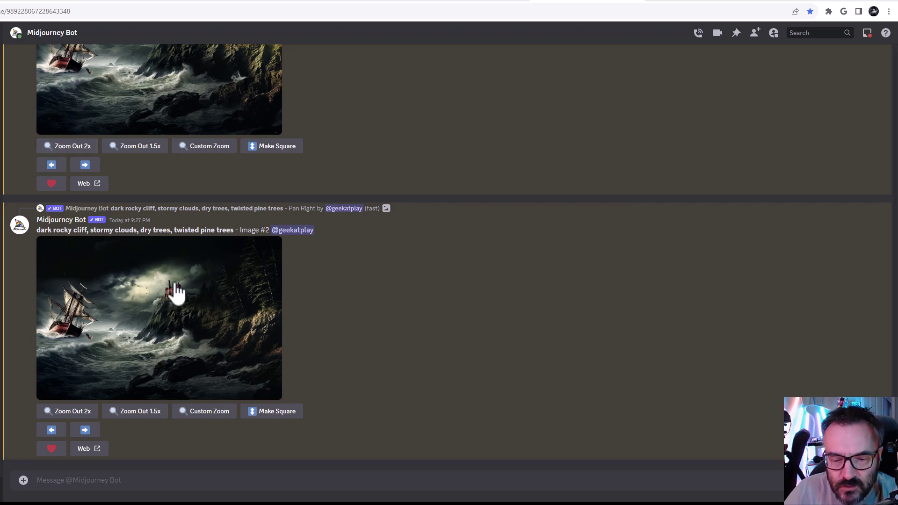
Generate and preview a grid for 'Dark castle on end of the cliff, stormy ocean under cliff, dark clouds'.
left_click(291, 481)
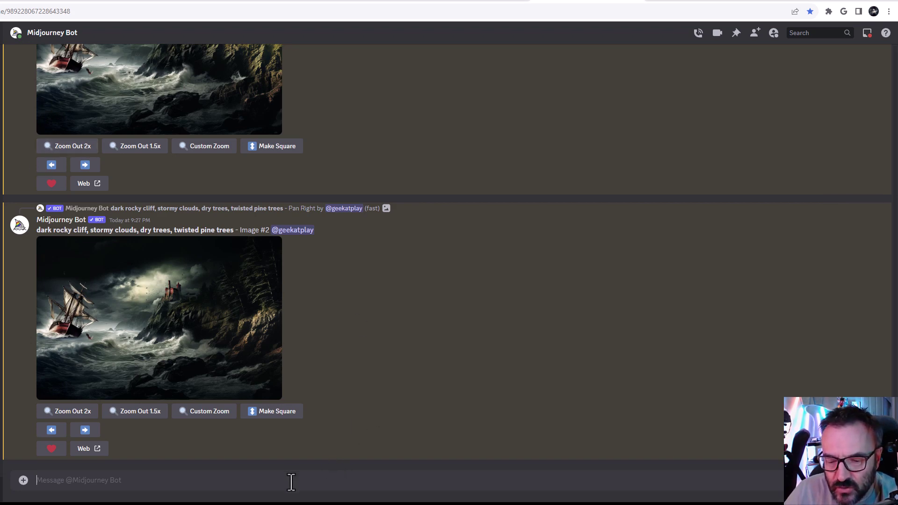
type("/im")
key("Tab")
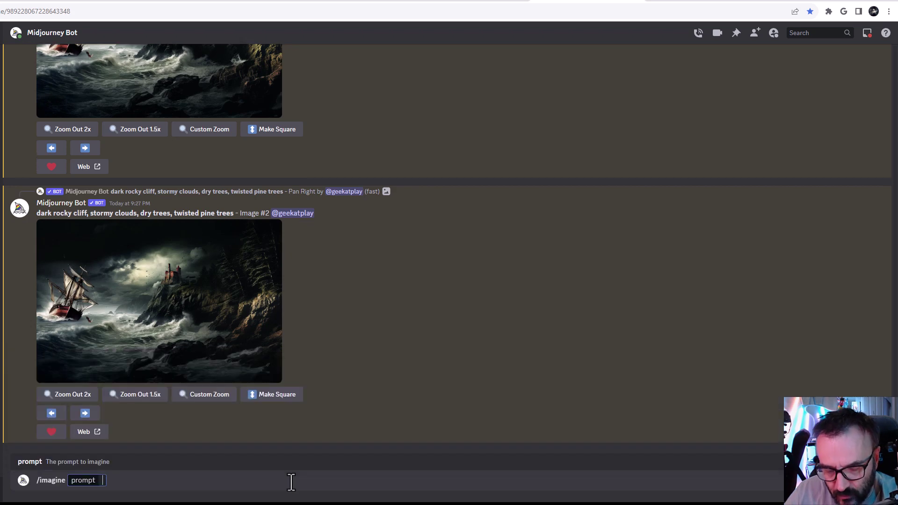
type("Dark castle on end of the cliff, stormy ocean under cliff, dark clouds,")
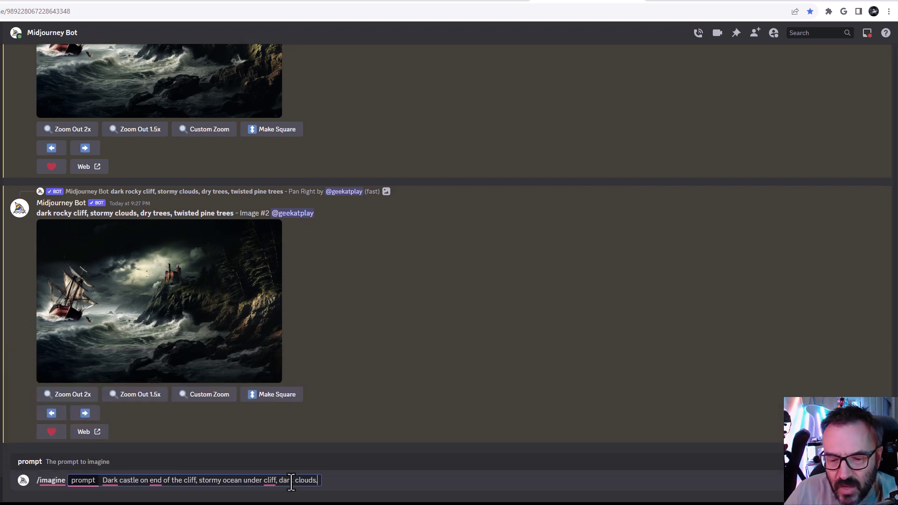
key("Return")
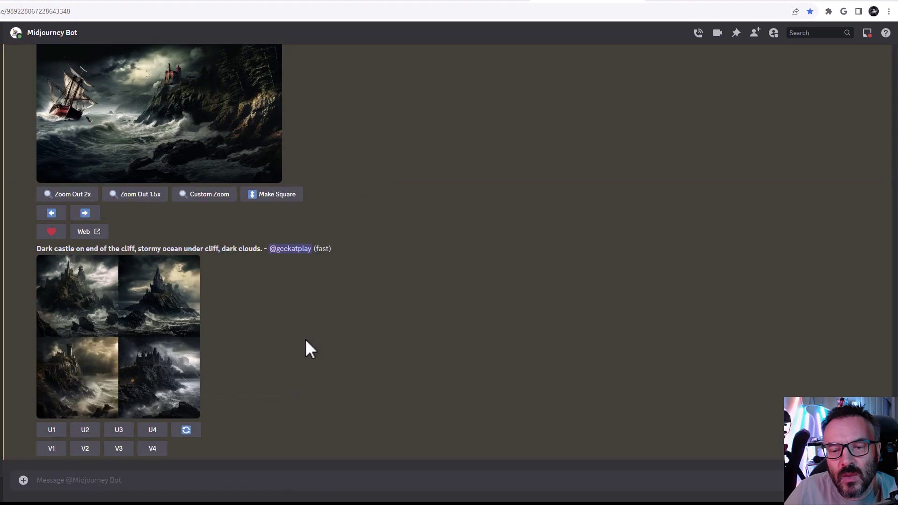
left_click(147, 303)
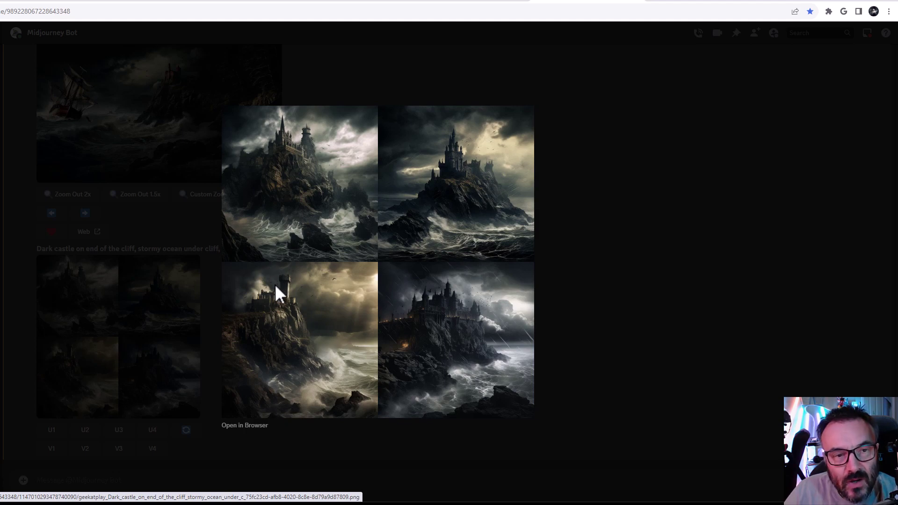
left_click(595, 293)
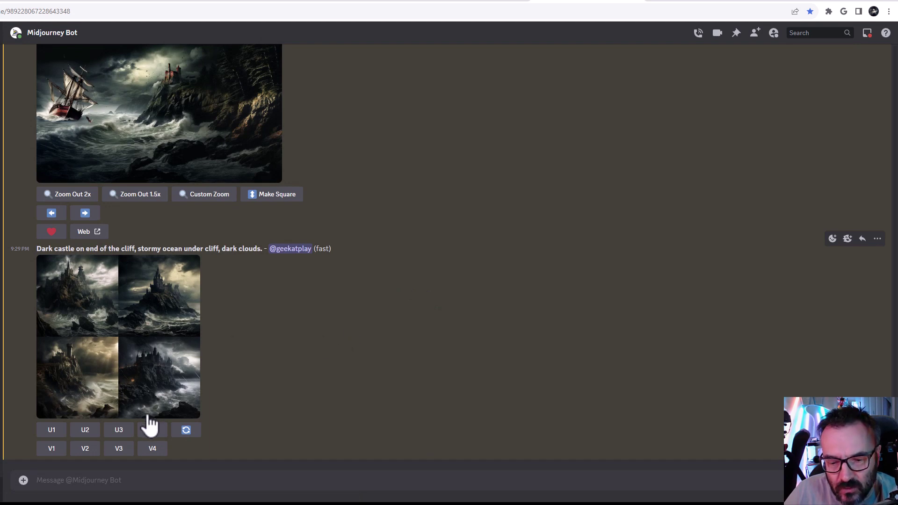
Upscale castle image 3, preview it enlarged, and start Vary (Region) on it.
left_click(119, 429)
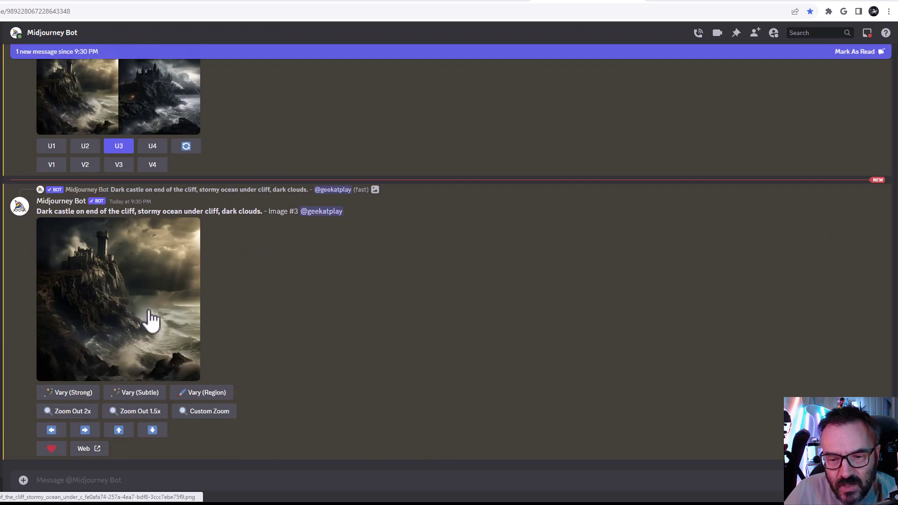
left_click(151, 312)
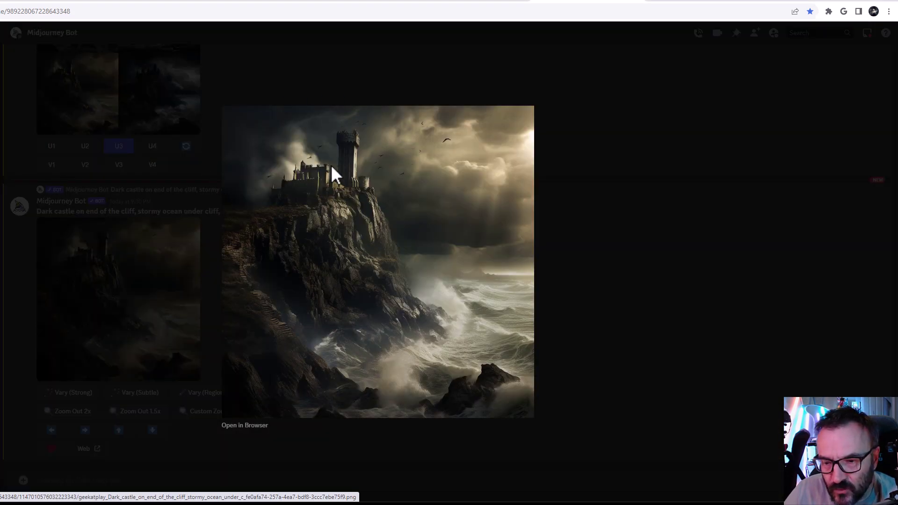
left_click(632, 257)
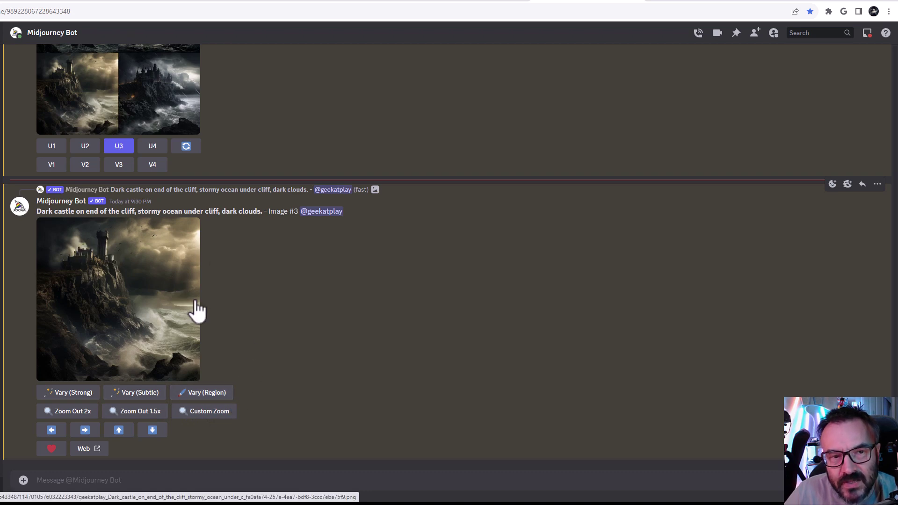
left_click(208, 394)
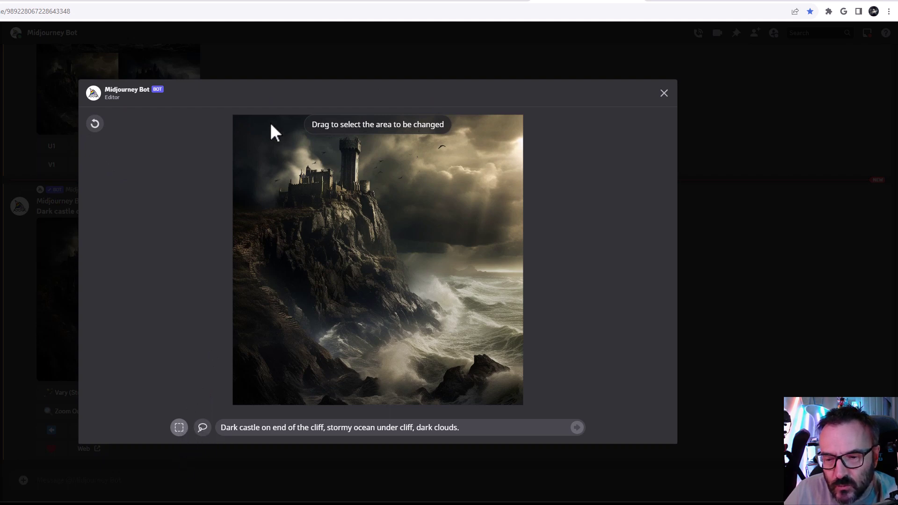
Lasso-mask the castle atop the cliff, then select the existing prompt text for replacement.
mouse_move(269, 135)
left_mouse_down()
mouse_move(277, 160)
mouse_move(393, 209)
left_mouse_up()
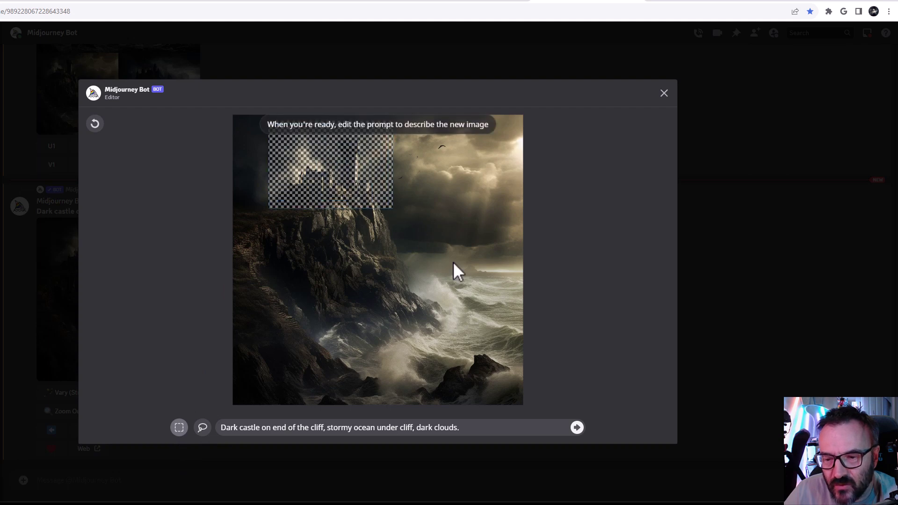
left_click(95, 124)
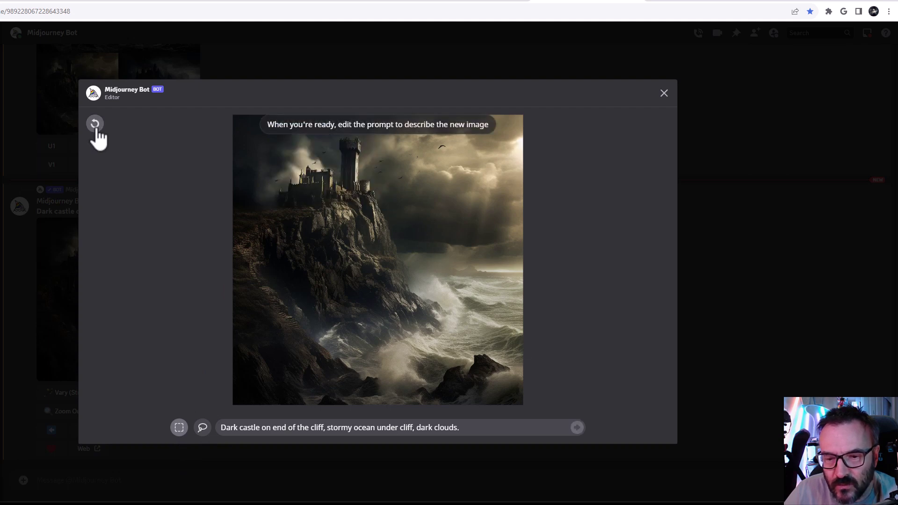
left_click(206, 429)
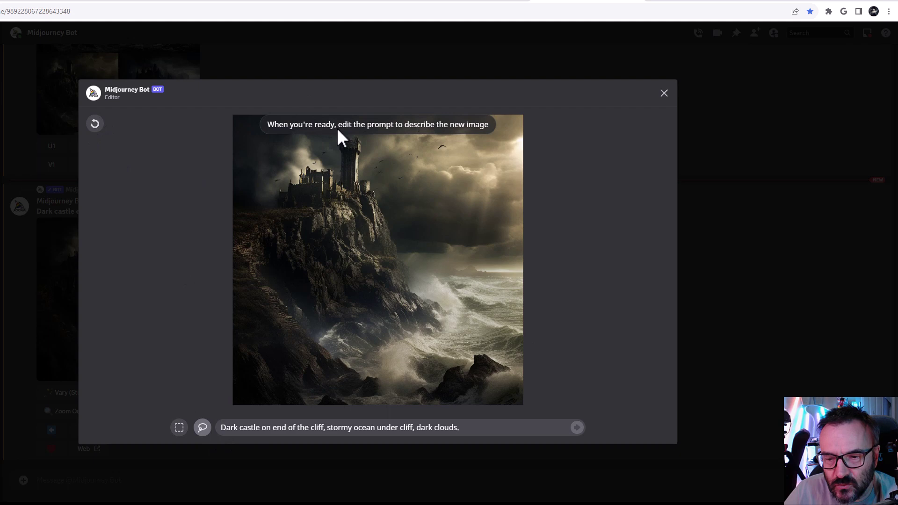
mouse_move(332, 137)
left_mouse_down()
mouse_move(385, 145)
mouse_move(397, 183)
mouse_move(389, 210)
mouse_move(289, 218)
mouse_move(258, 180)
mouse_move(302, 171)
left_mouse_up()
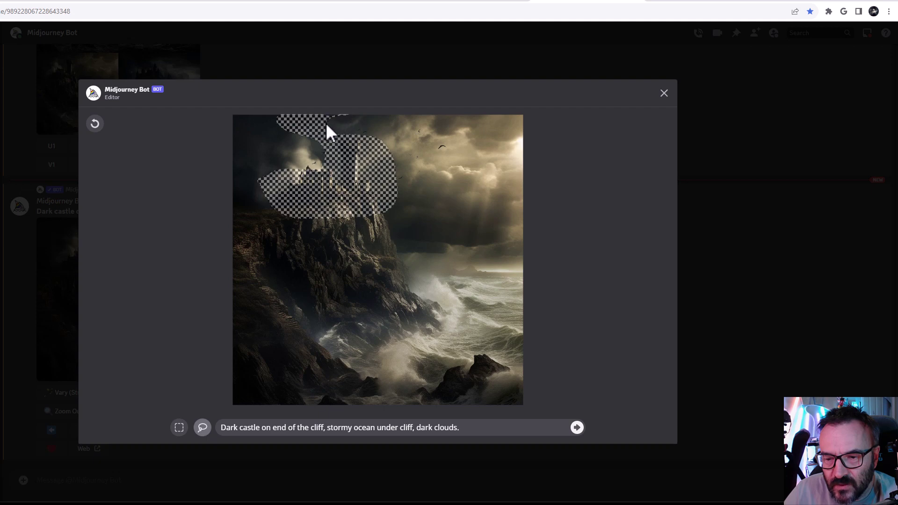
left_click_drag(258, 145, 290, 164)
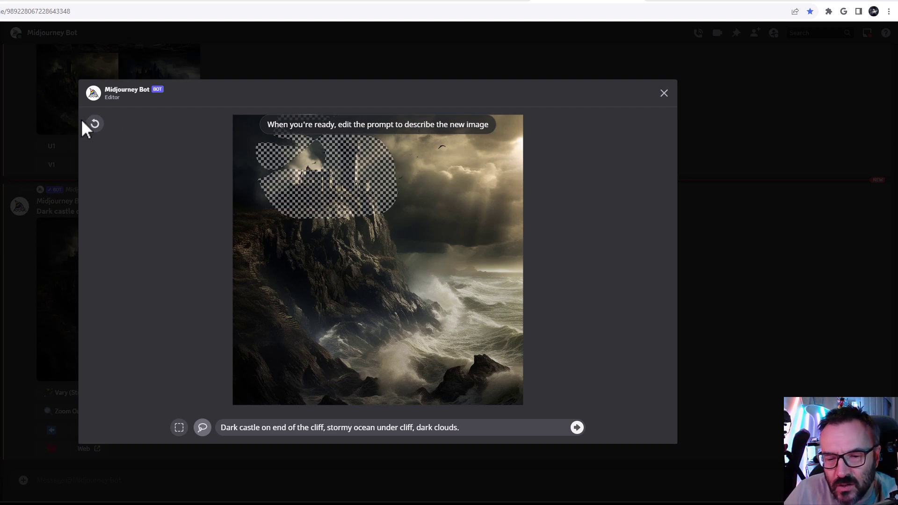
left_click(94, 124)
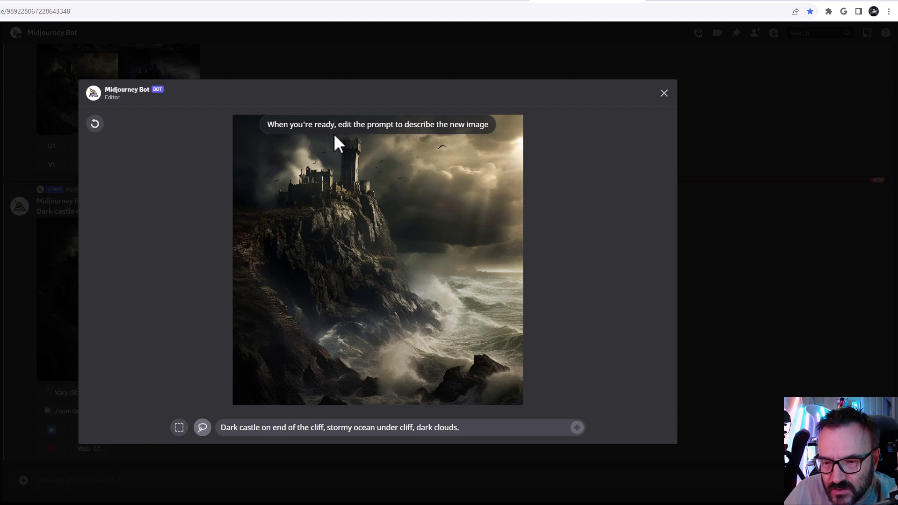
mouse_move(329, 136)
left_mouse_down()
mouse_move(368, 133)
mouse_move(378, 202)
mouse_move(334, 212)
mouse_move(276, 208)
mouse_move(264, 190)
mouse_move(304, 157)
left_mouse_up()
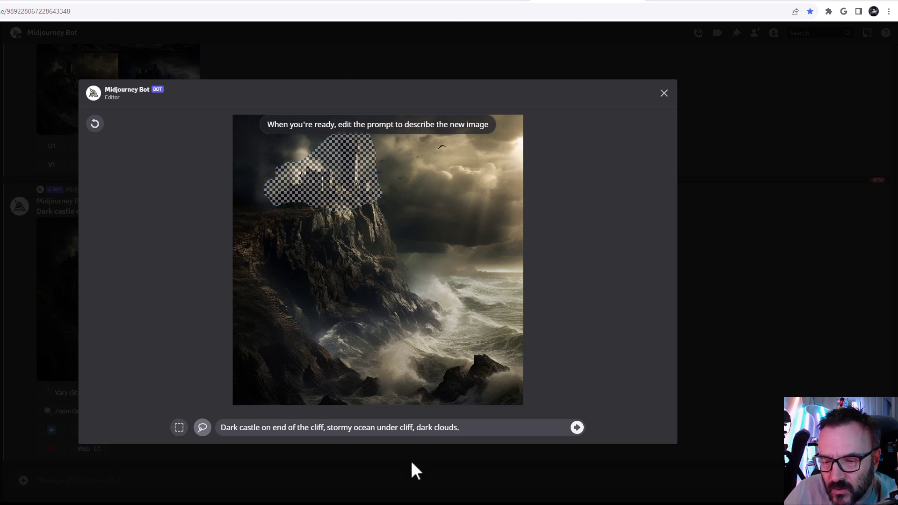
left_click_drag(473, 427, 136, 413)
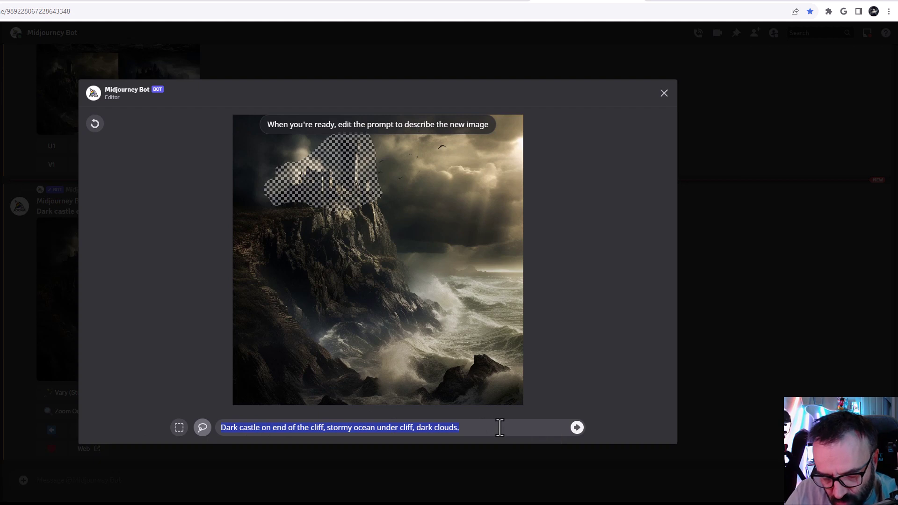
Submit the masked region with the prompt 'Dracula castle, crows flying, storm, dark, scary'.
type("Dracula ")
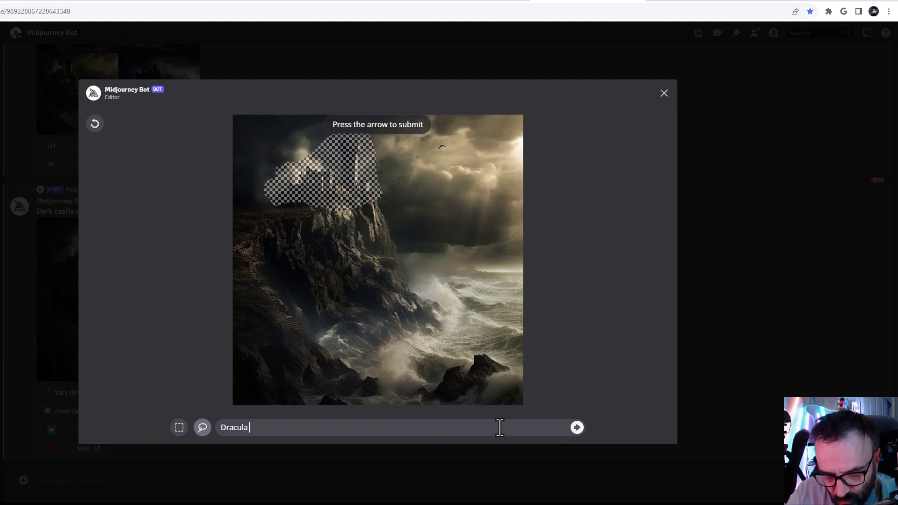
type("castle")
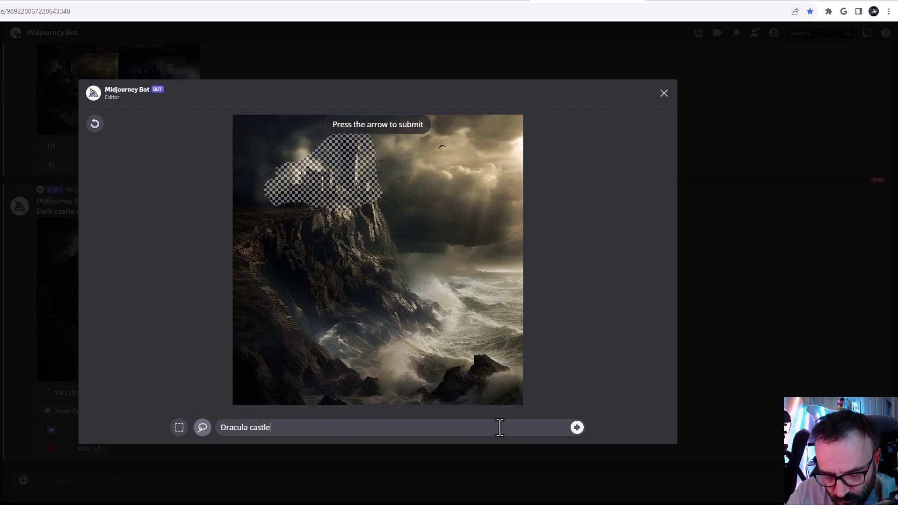
type(", cro")
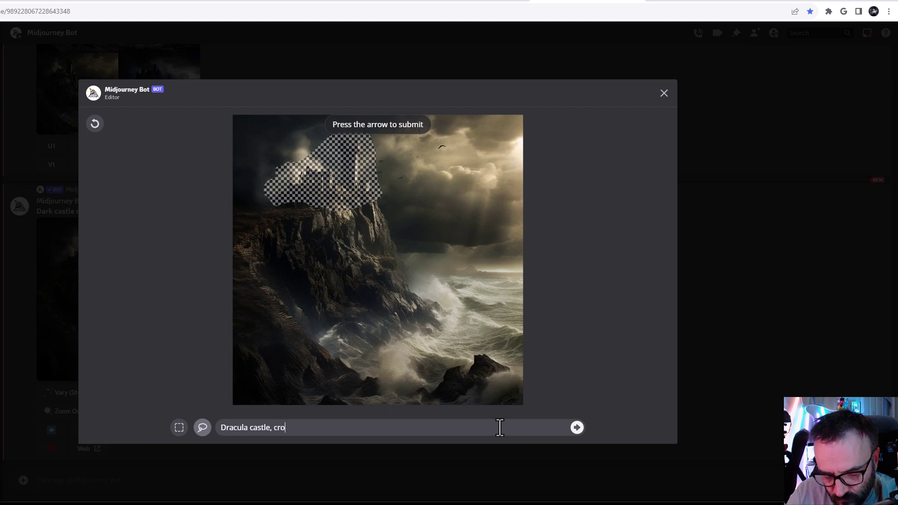
type("ws fl")
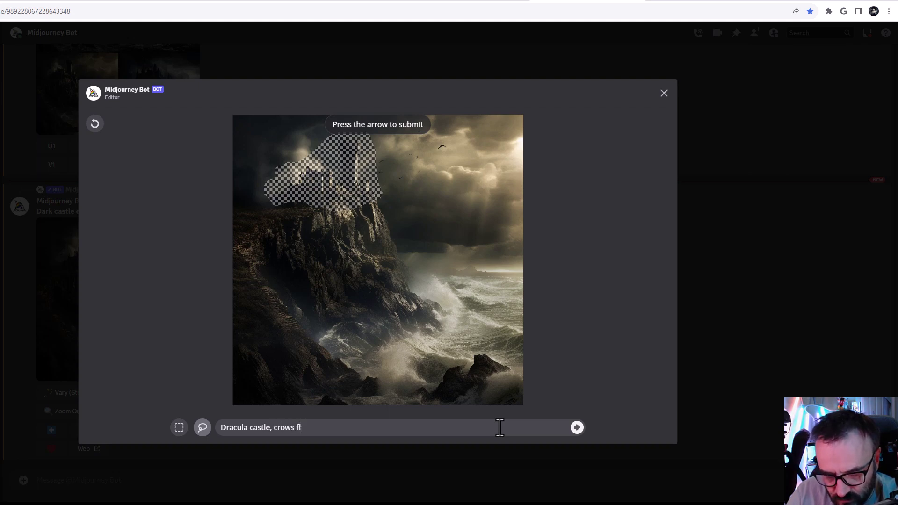
type("ying, st")
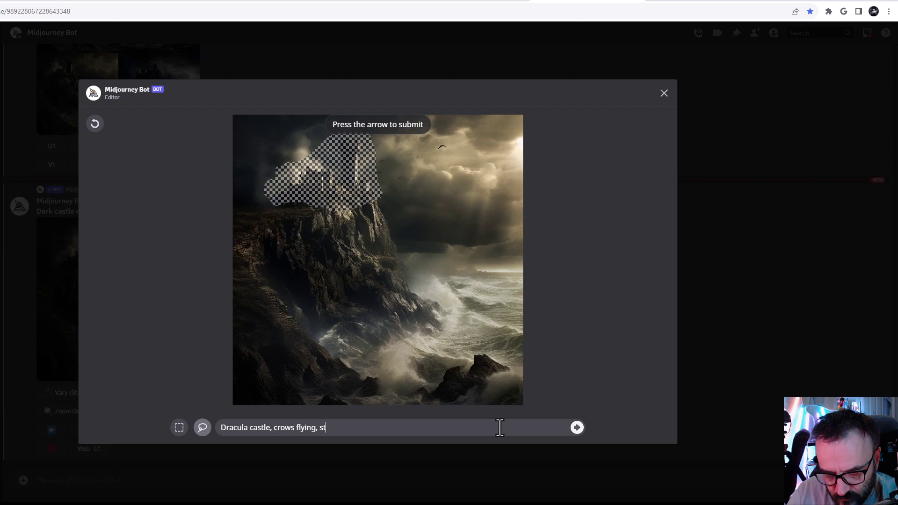
type("orm, da")
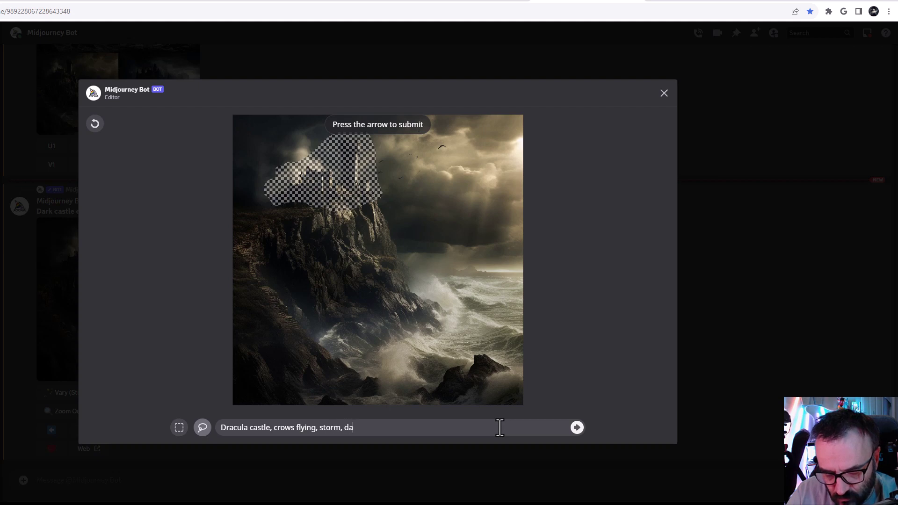
type("rk,")
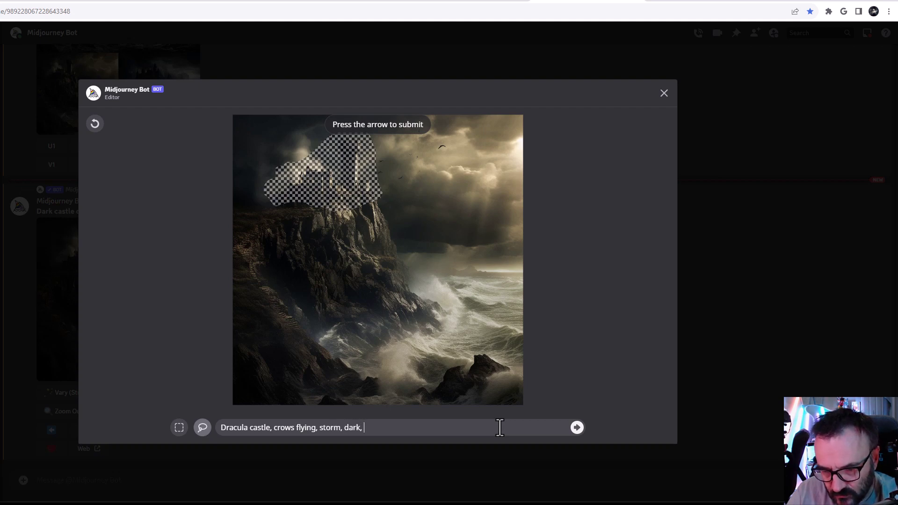
type(" scary")
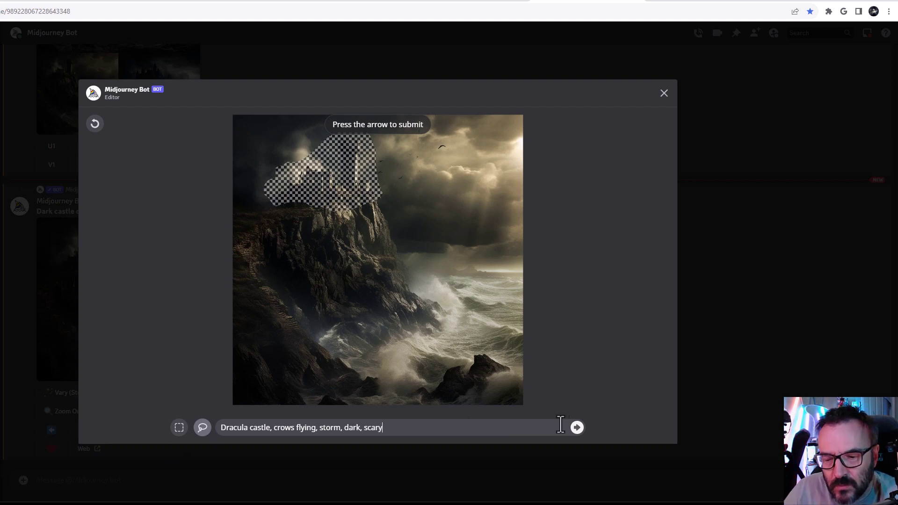
left_click(583, 428)
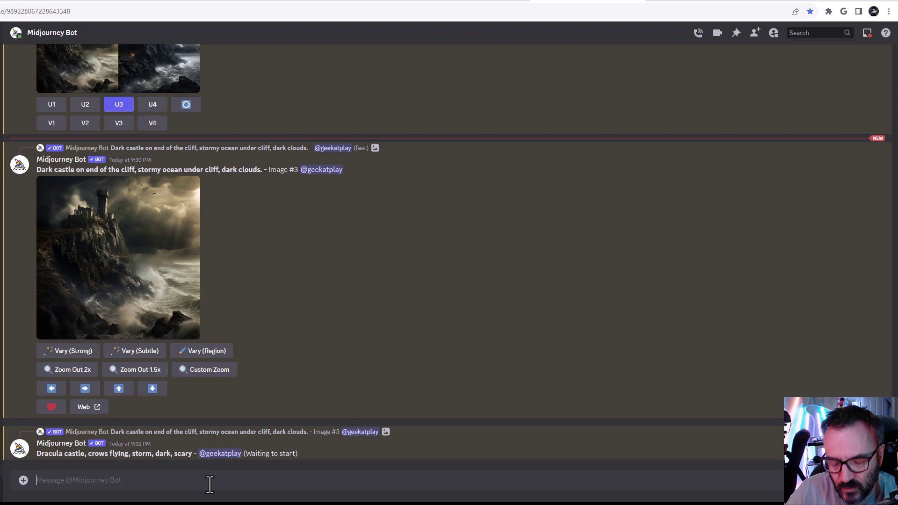
Send the /settings command to show the bot's settings panel.
type("/sett")
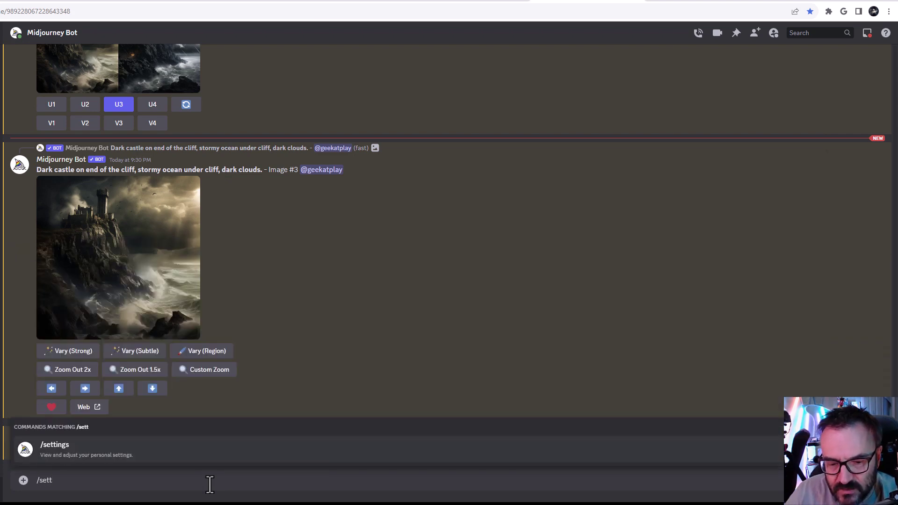
key("Return")
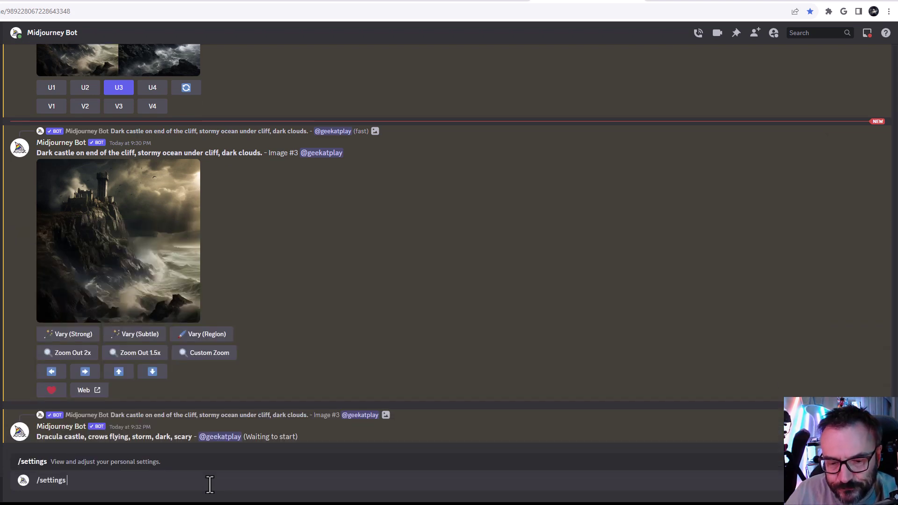
key("Return")
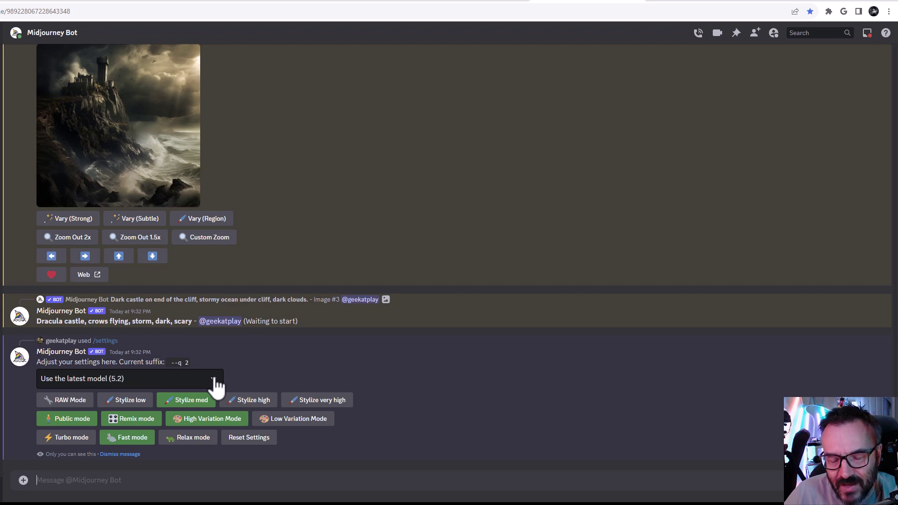
Turn on High Variation Mode in the settings panel.
scroll(213, 386, "up", 5)
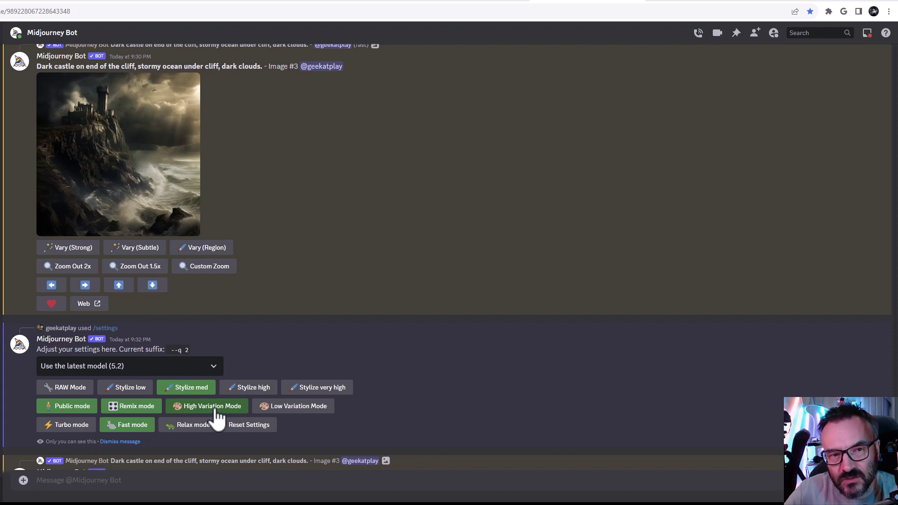
left_click(216, 410)
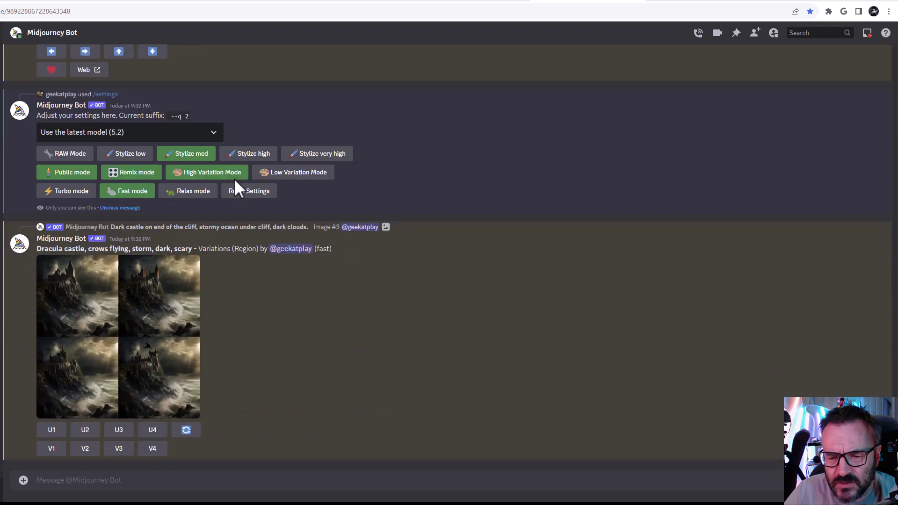
left_click(143, 306)
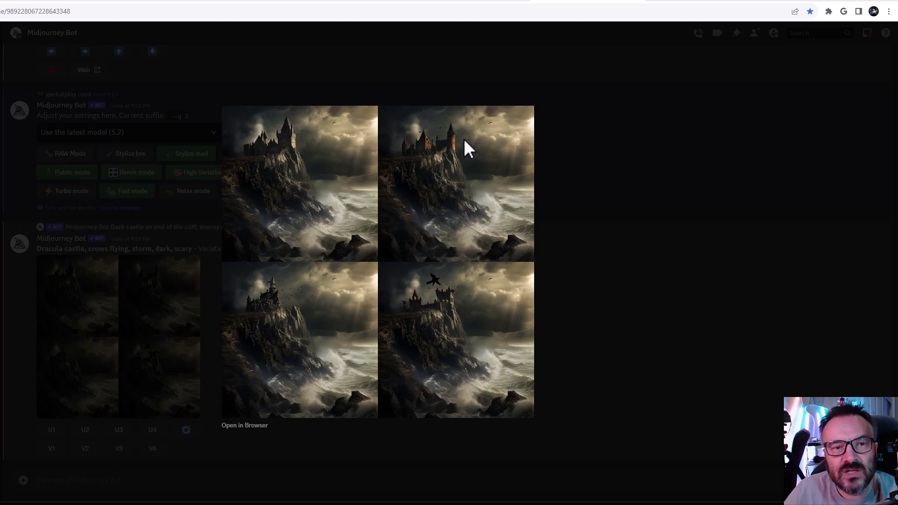
left_click(613, 190)
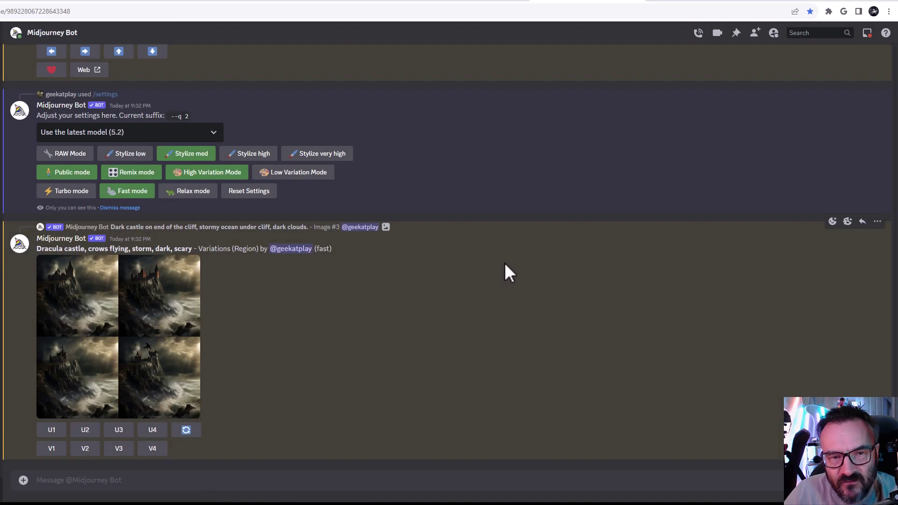
Upscale Dracula castle variation 2 and submit a Pan Right keeping the same prompt.
left_click(85, 430)
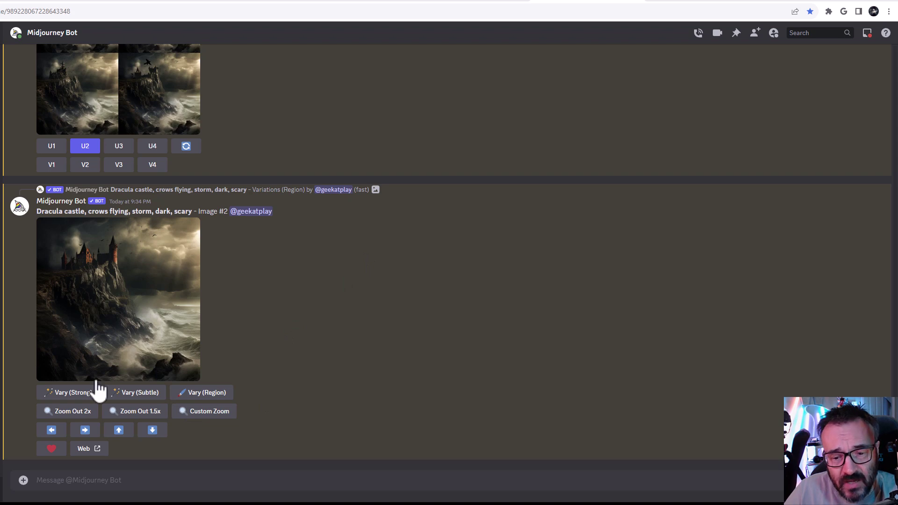
left_click(85, 431)
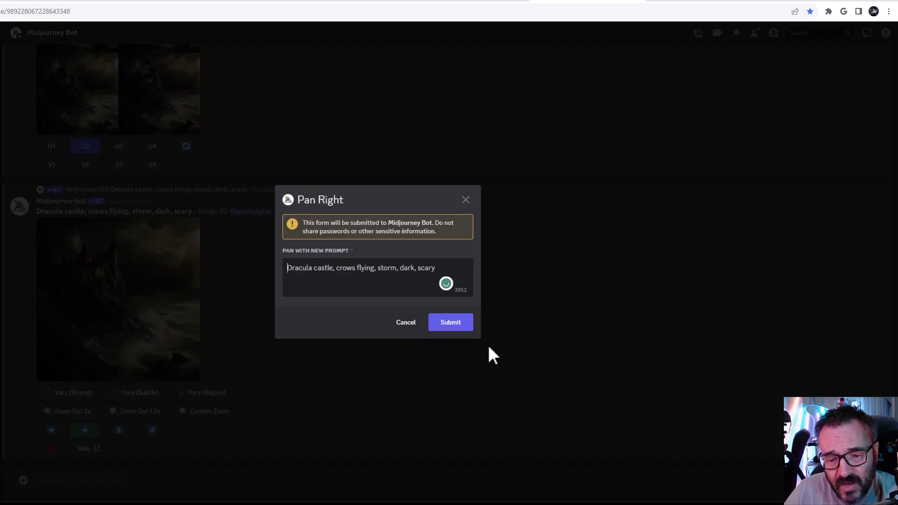
left_click_drag(436, 268, 294, 251)
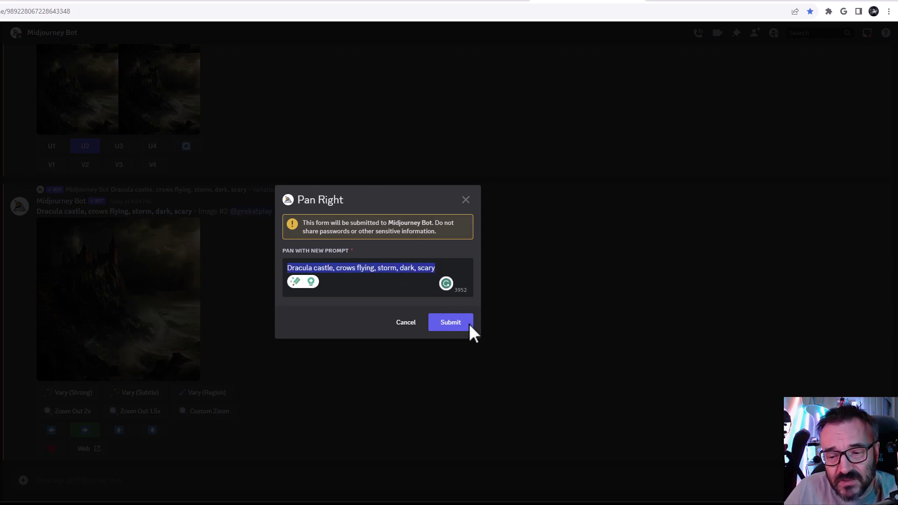
left_click(452, 326)
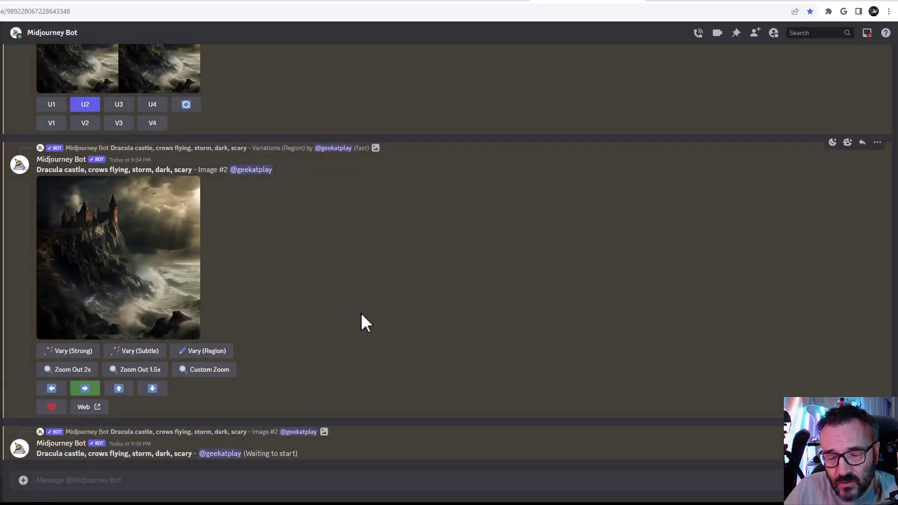
Pan the upscaled castle image right again with the prompt 'stormy dark ocean'.
left_click(85, 388)
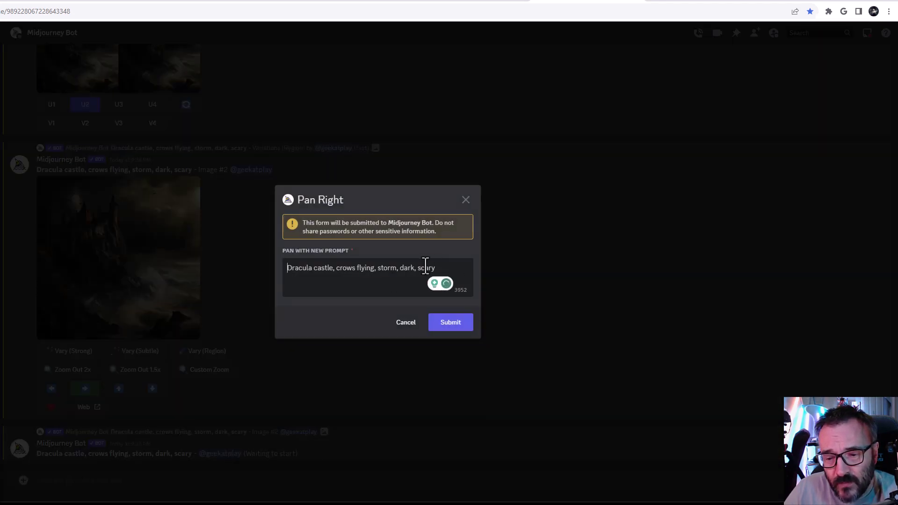
left_click_drag(434, 268, 279, 268)
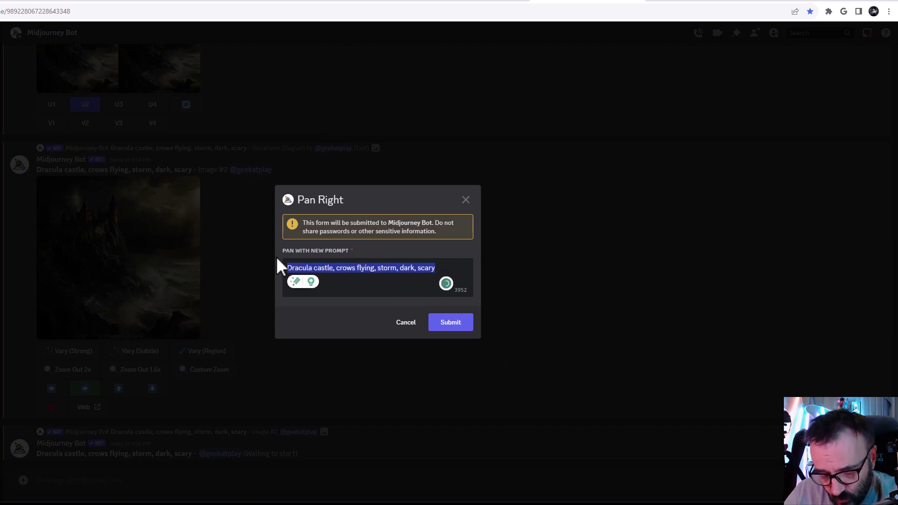
type("stormy dartk")
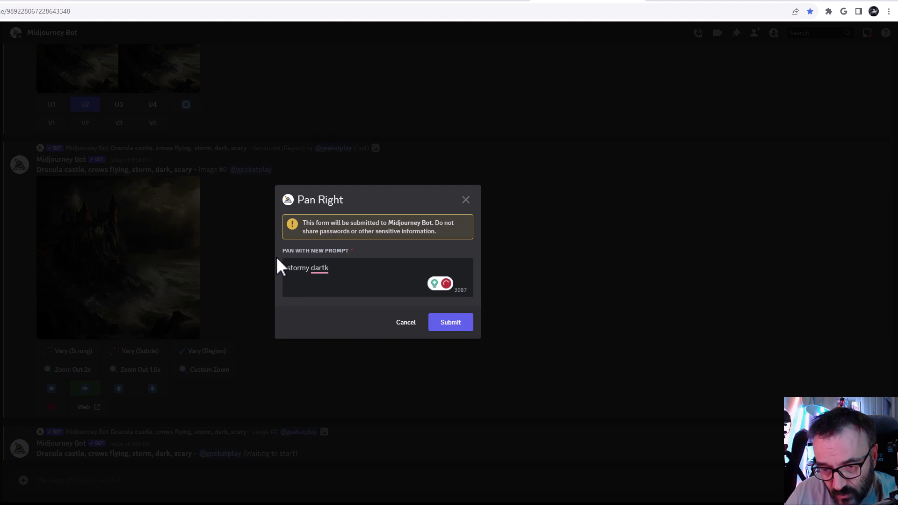
key("BackSpace")
key("BackSpace")
key("BackSpace")
type("k ocea")
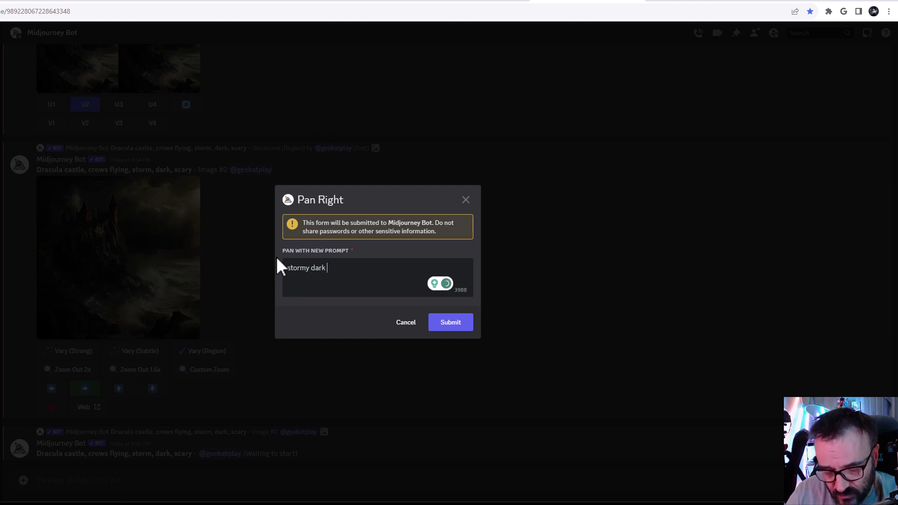
type("n")
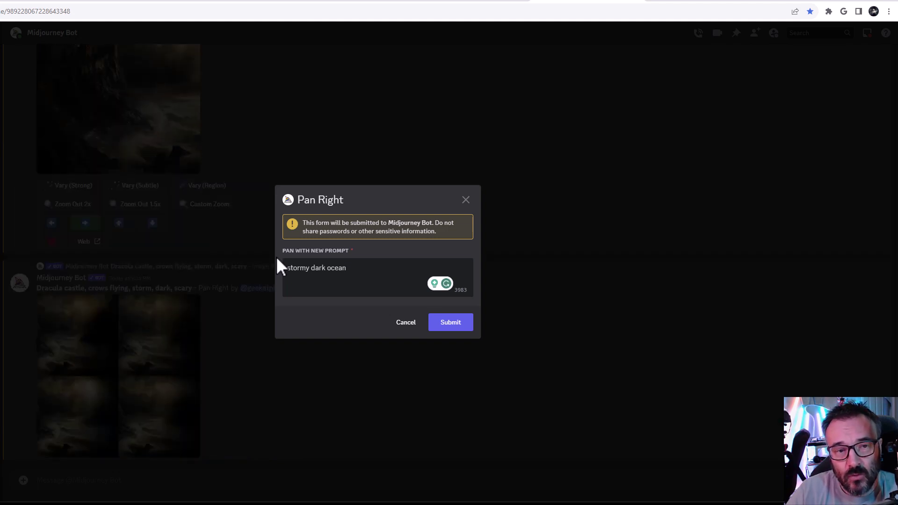
left_click(457, 326)
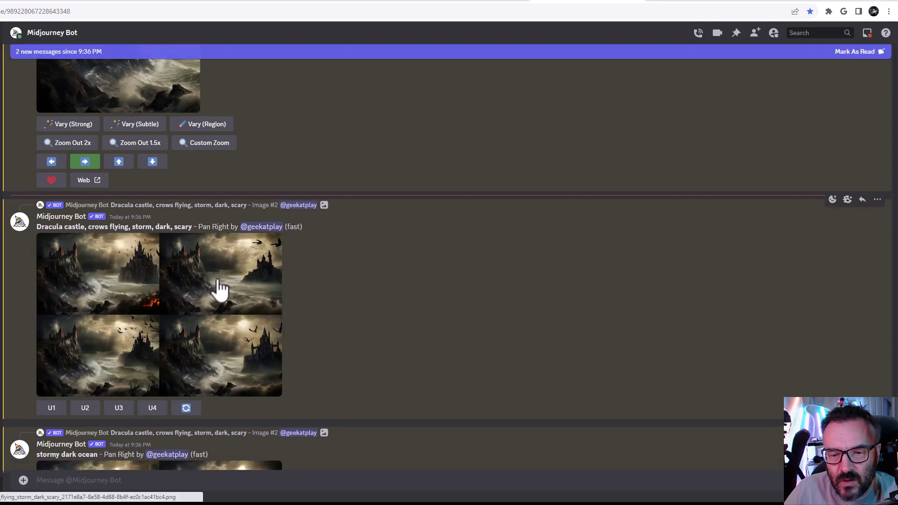
left_click(220, 288)
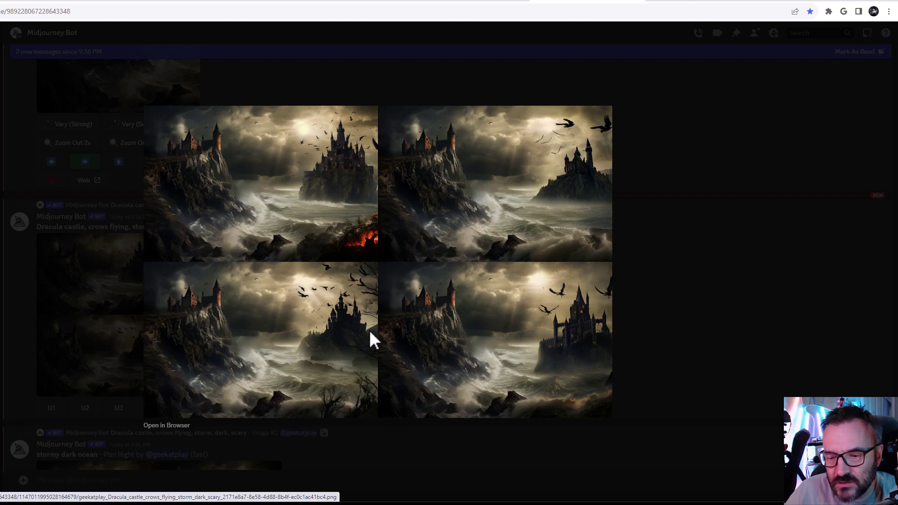
left_click(637, 234)
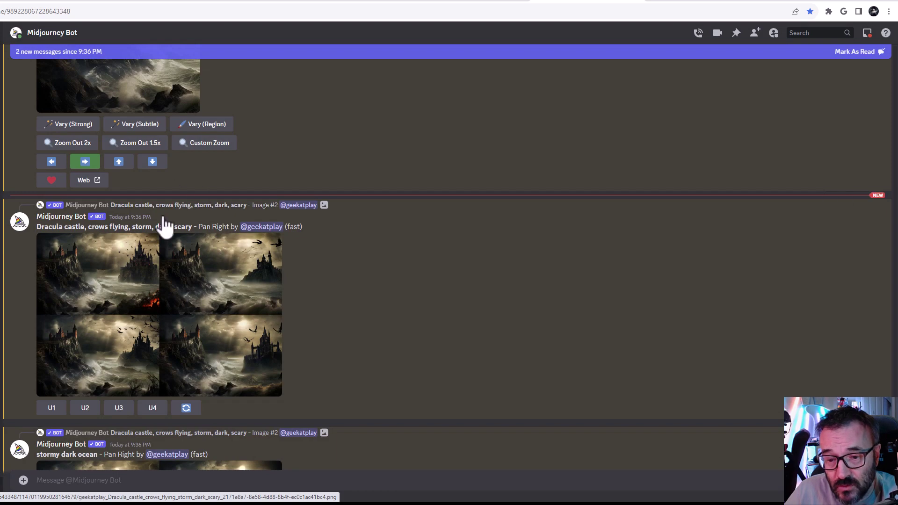
scroll(330, 236, "down", 1)
scroll(329, 233, "down", 1)
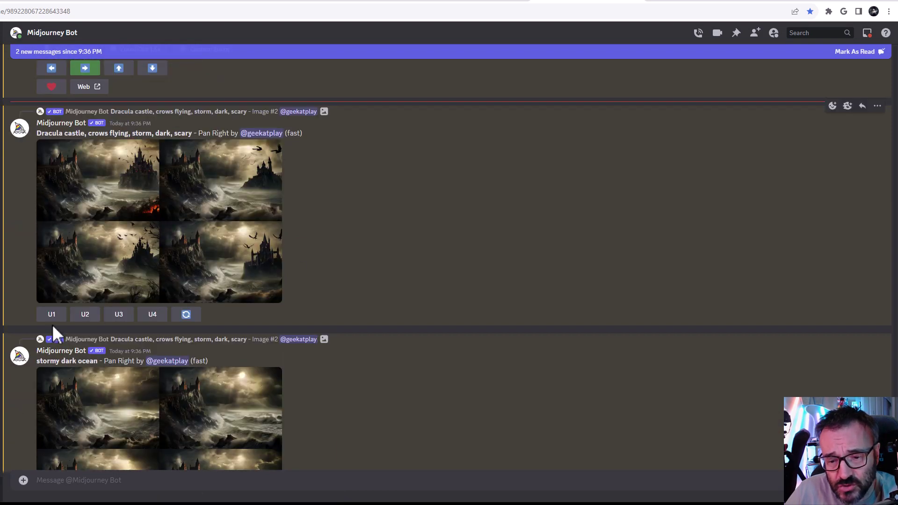
scroll(171, 355, "down", 2)
left_click(166, 355)
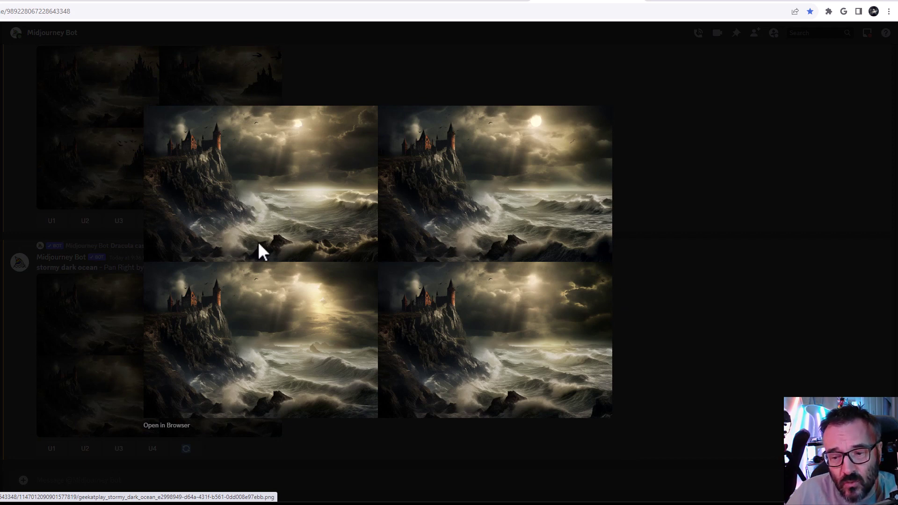
left_click(663, 233)
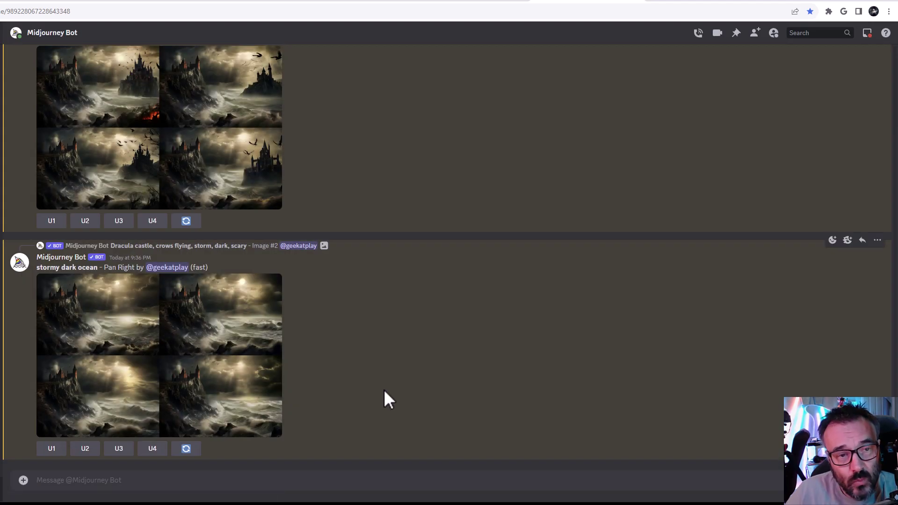
Upscale image 1 of the stormy-ocean pan grid and queue Make Square on it.
left_click(57, 447)
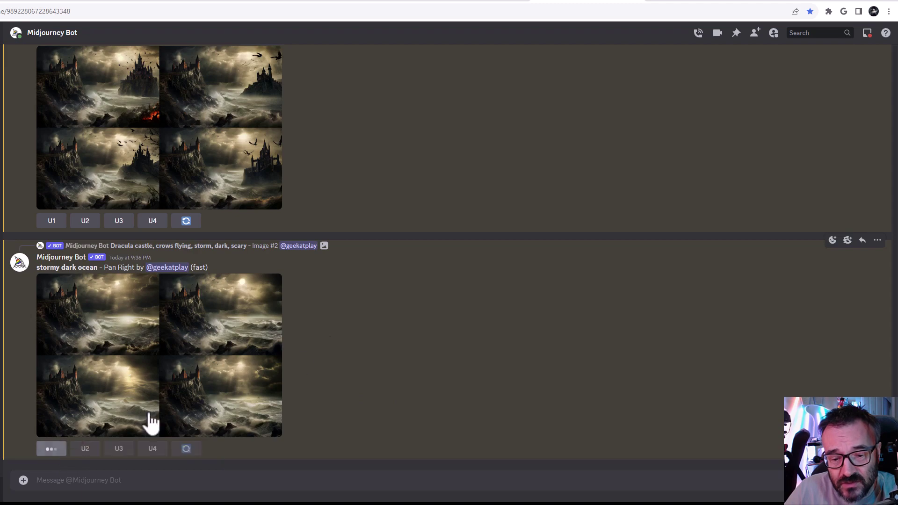
left_click(226, 254)
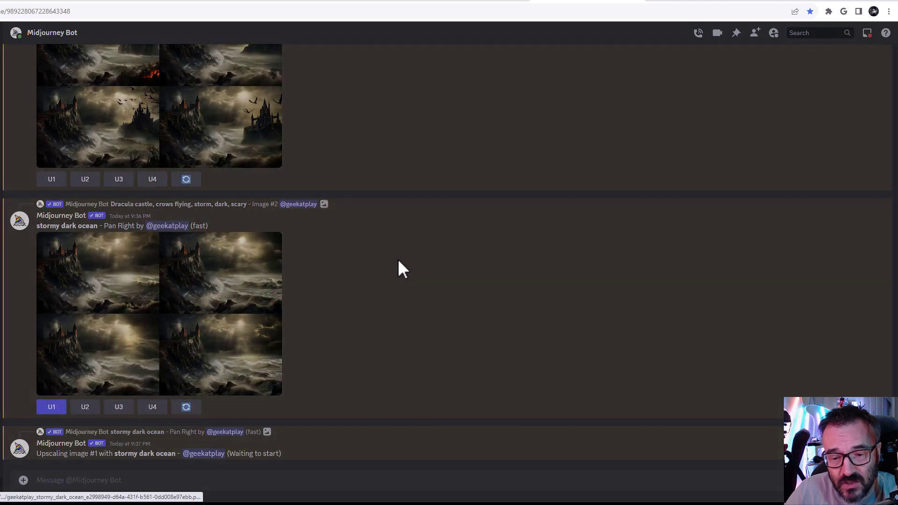
left_click(658, 245)
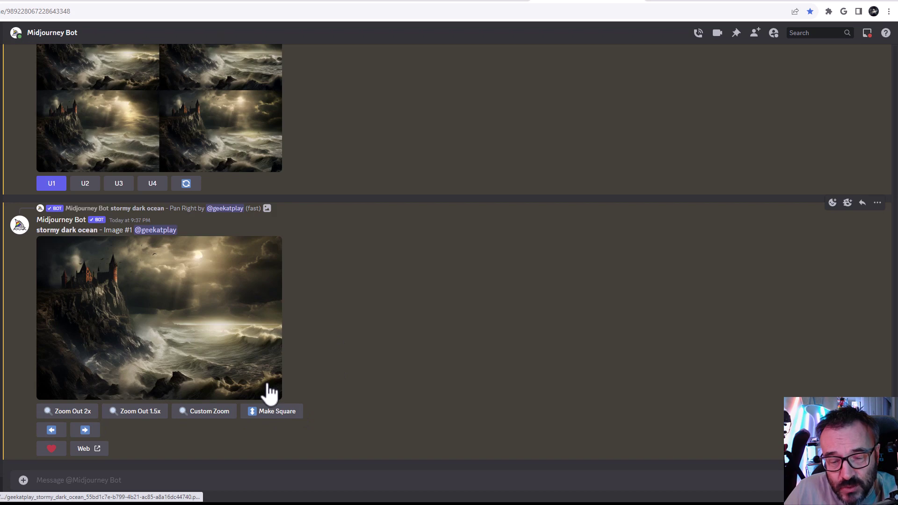
left_click(277, 412)
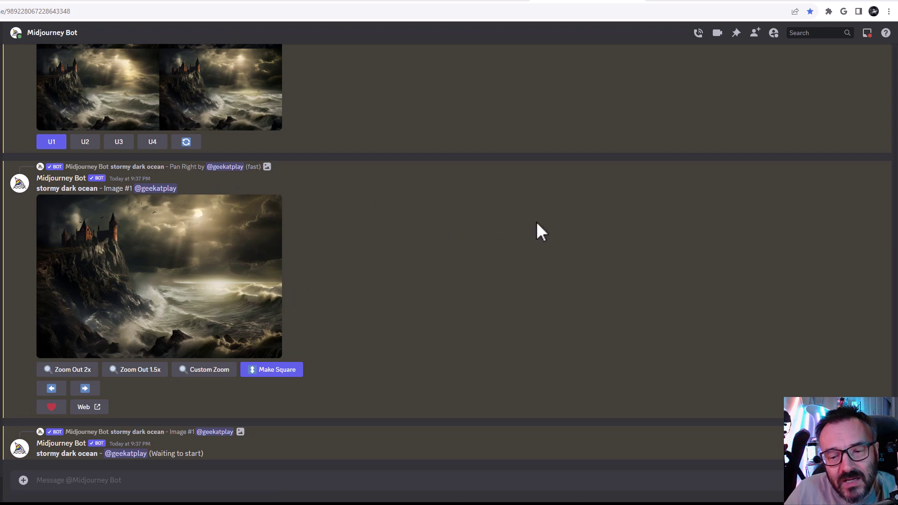
Submit another Pan Right on the upscaled image keeping the 'stormy dark ocean' prompt.
left_click(85, 388)
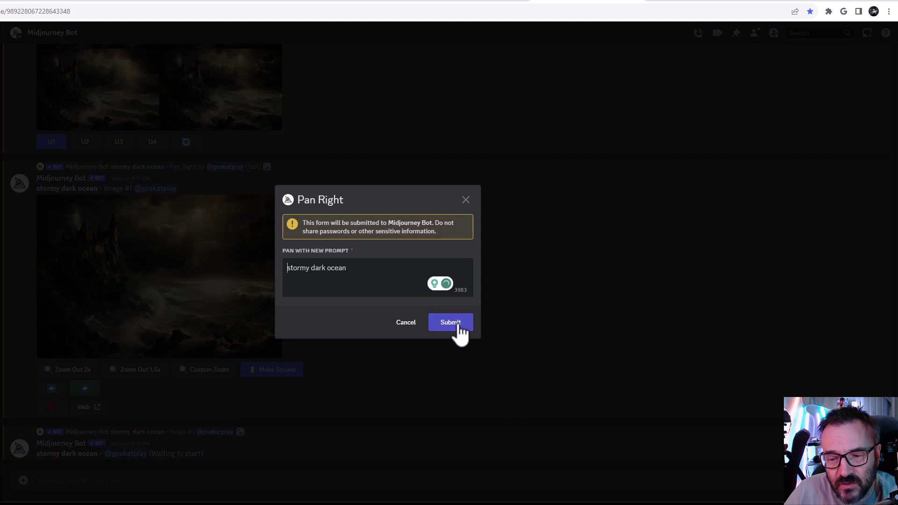
left_click(459, 326)
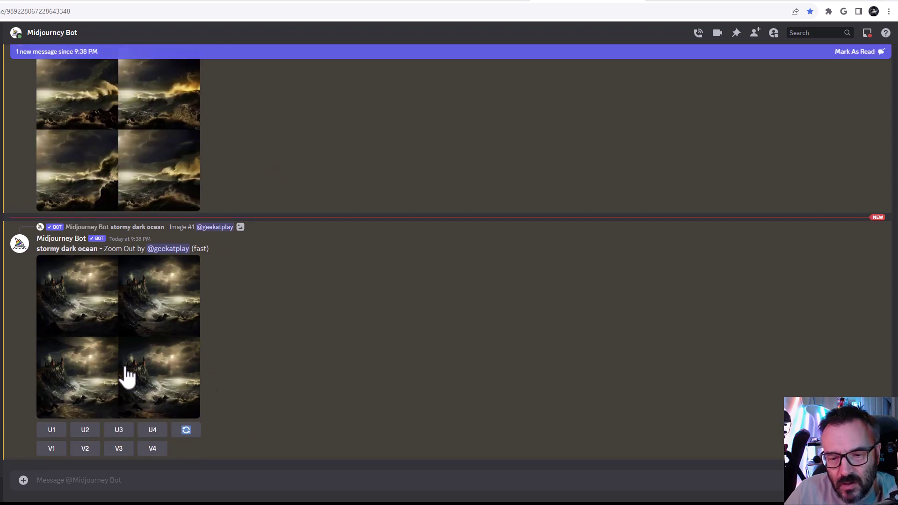
Preview the squared stormy-ocean castle grid, upscale image 4 (U4), then close Vary (Region) unchanged.
left_click(104, 340)
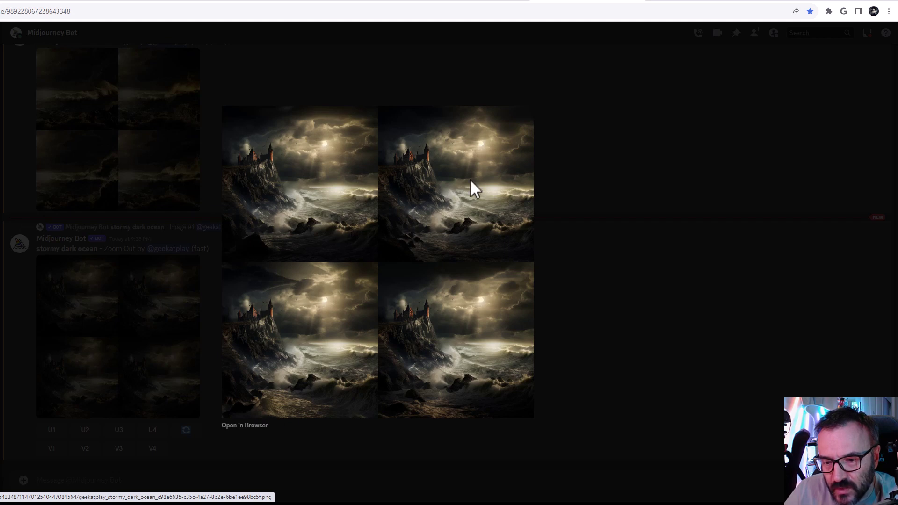
left_click(641, 324)
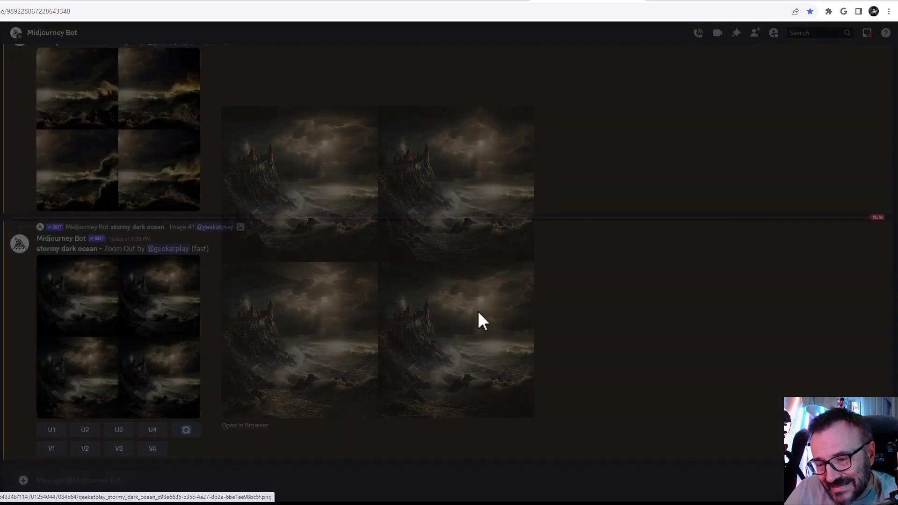
left_click(152, 430)
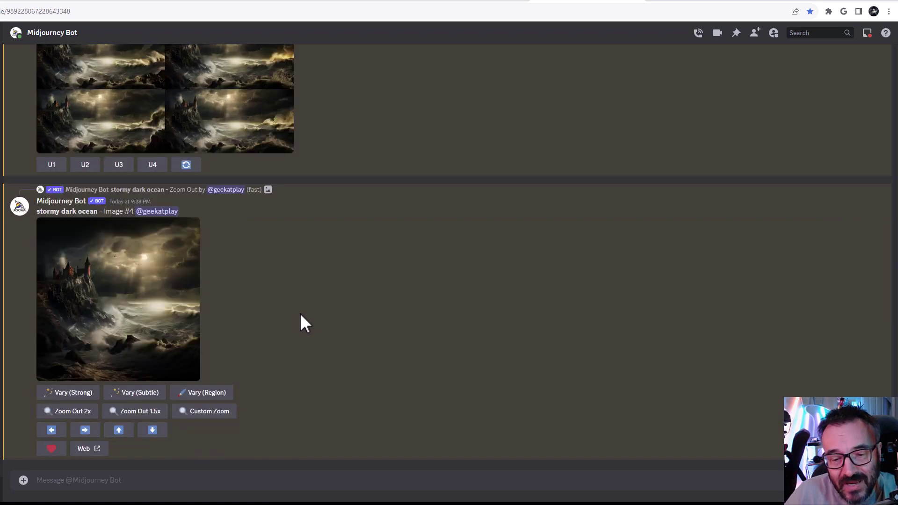
left_click(199, 394)
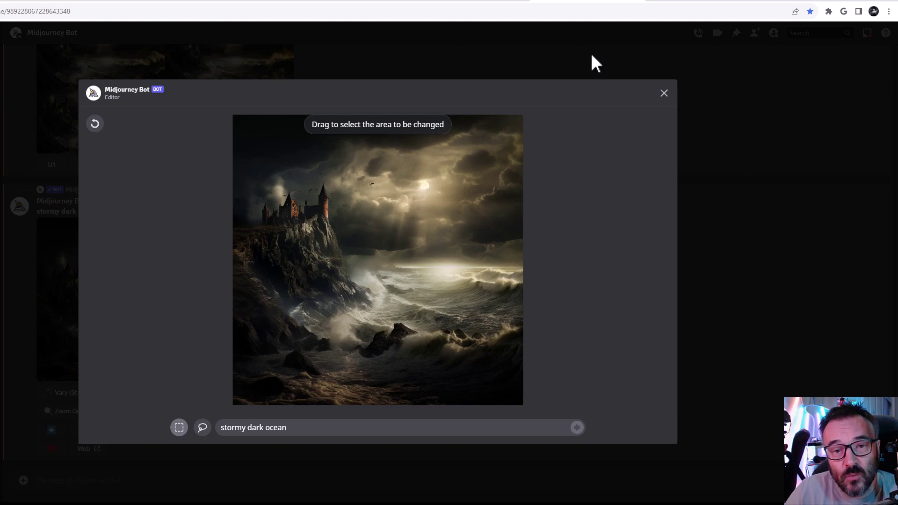
left_click(664, 93)
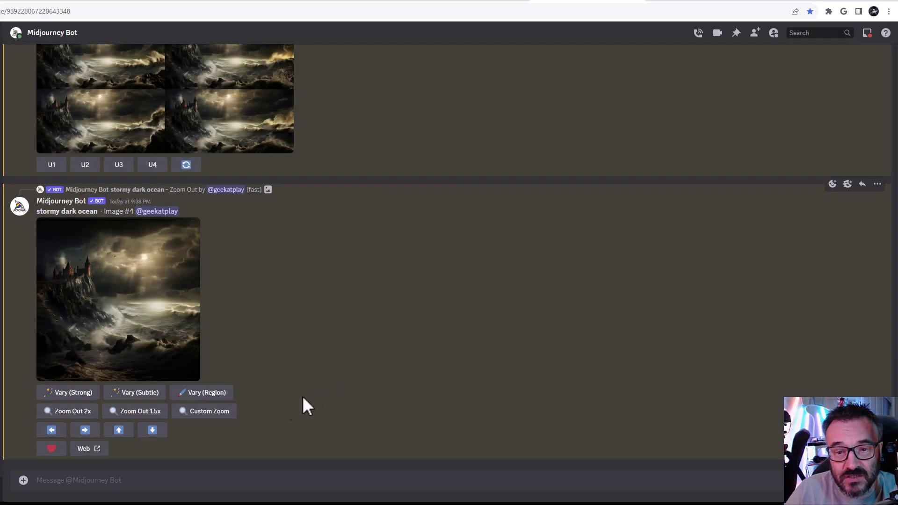
Run /imagine with 'Dark castle on end of the cliff, stormy ocean under cliff, dark clouds. --ar 2:3'.
type("/i")
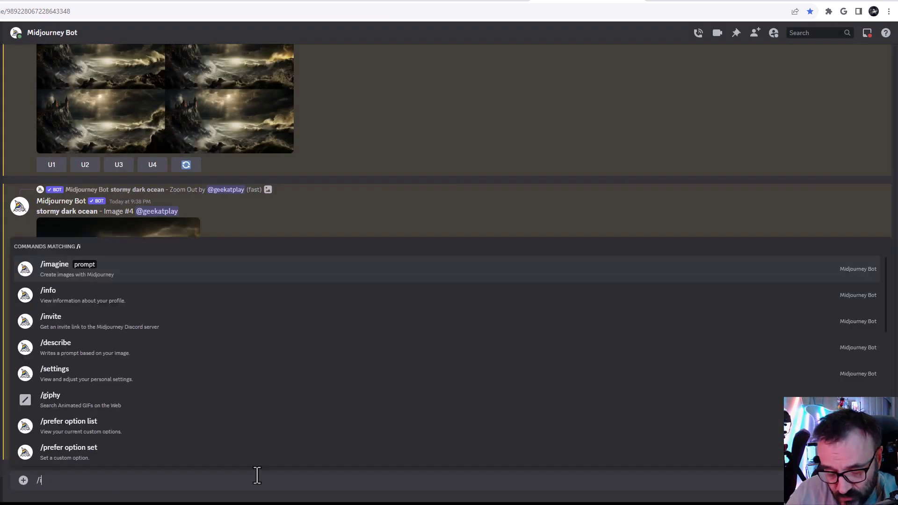
key("Tab")
type("Dark castle on end of the cliff, stormy ocean under cliff, dark clouds.")
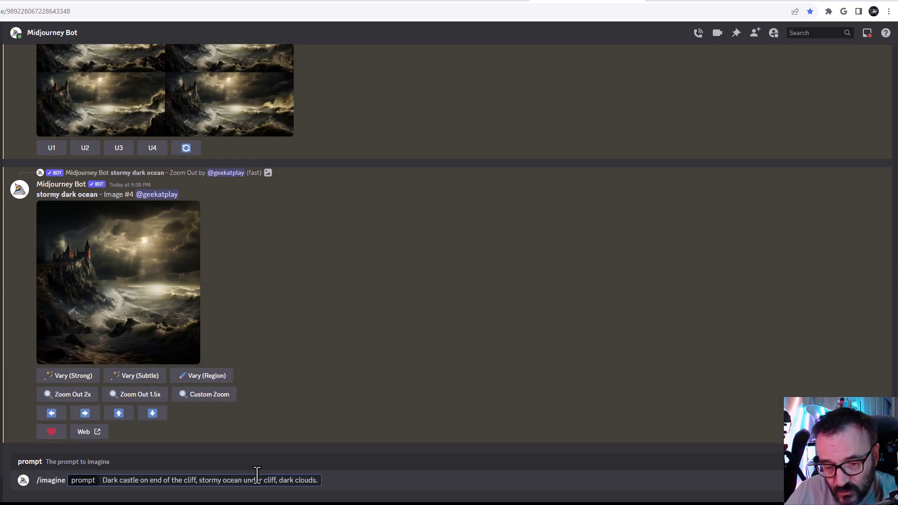
type("--ar")
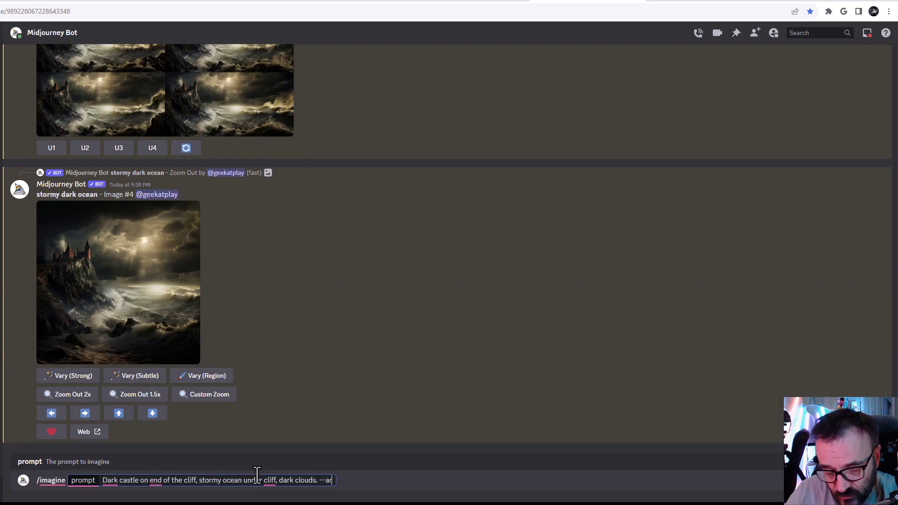
type(" 2:3")
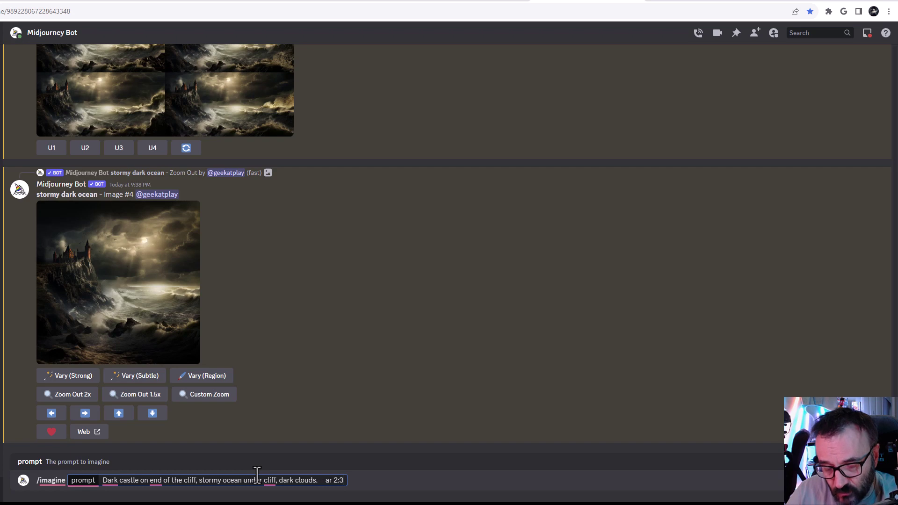
key("Return")
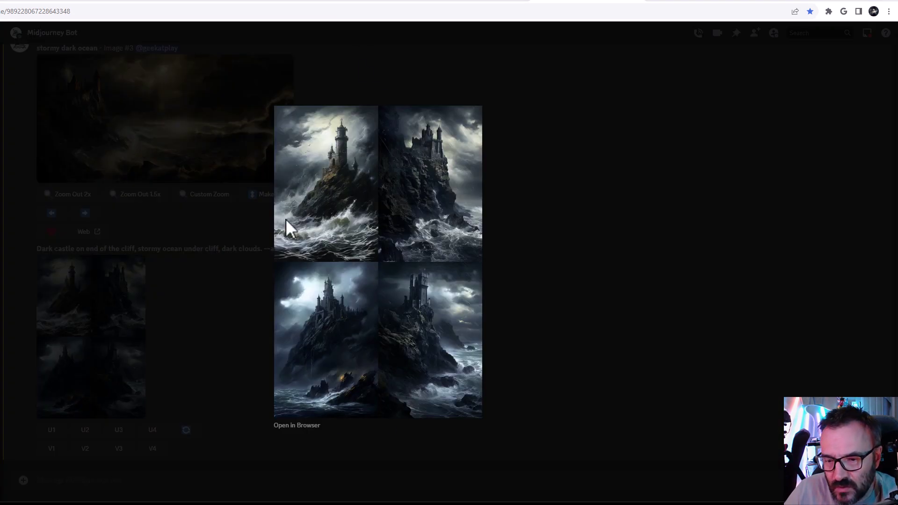
Upscale the first 2:3 dark castle image (U1), closing the Vary (Region) editor without changes.
left_click(516, 235)
left_click(51, 428)
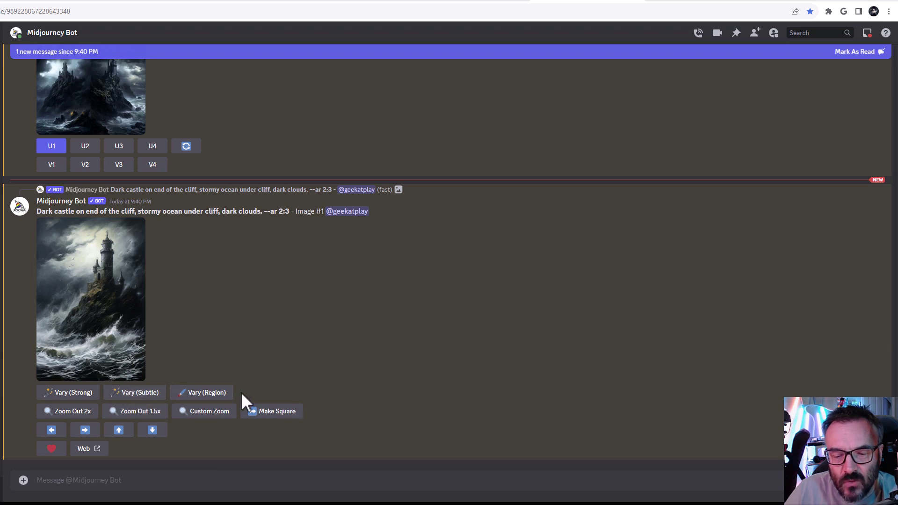
left_click(212, 393)
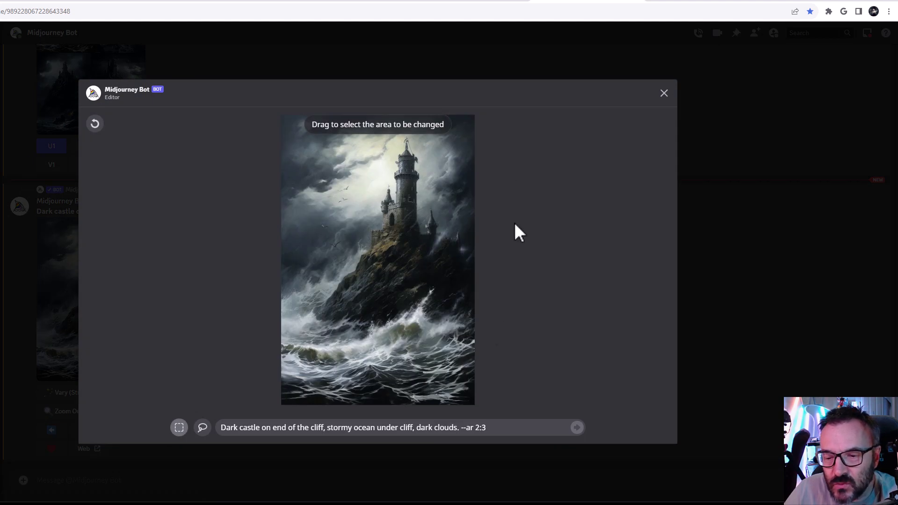
left_click(663, 93)
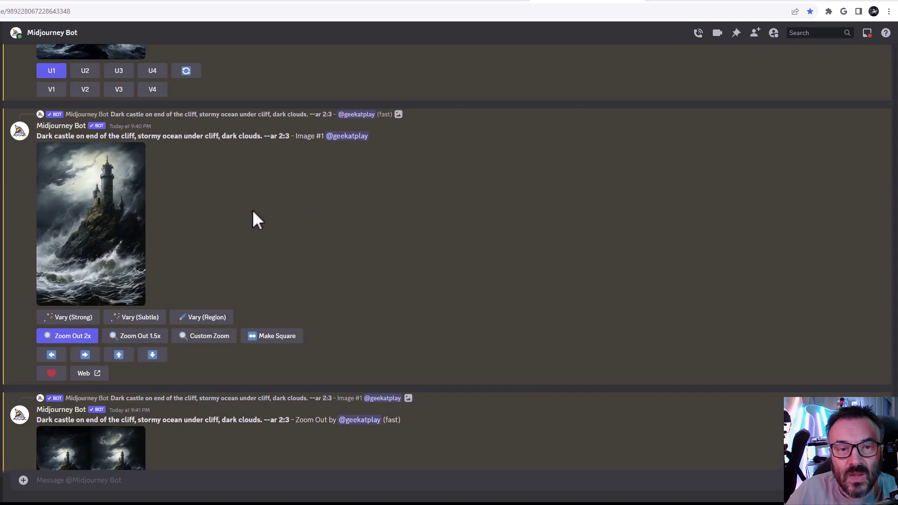
Scroll the channel down to the upscaled Image #2 from the zoomed-out castle grid.
scroll(140, 331, "up", 2)
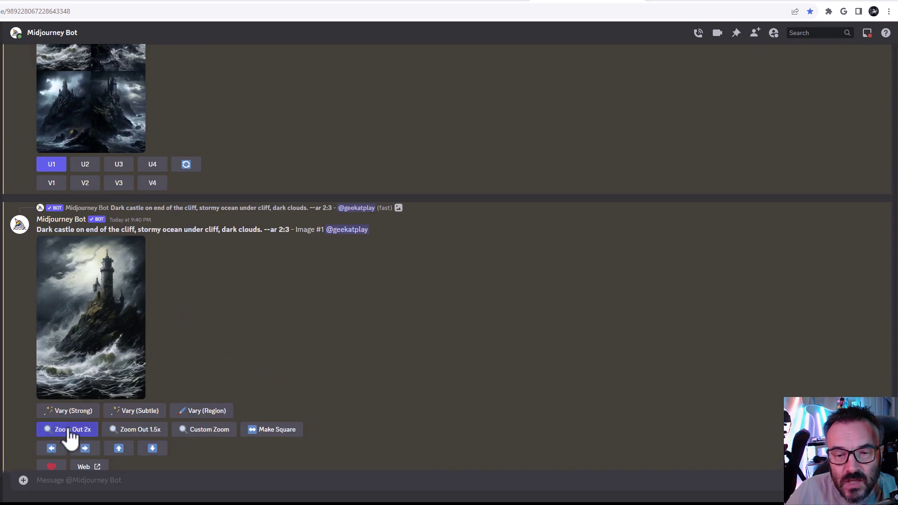
scroll(70, 437, "down", 2)
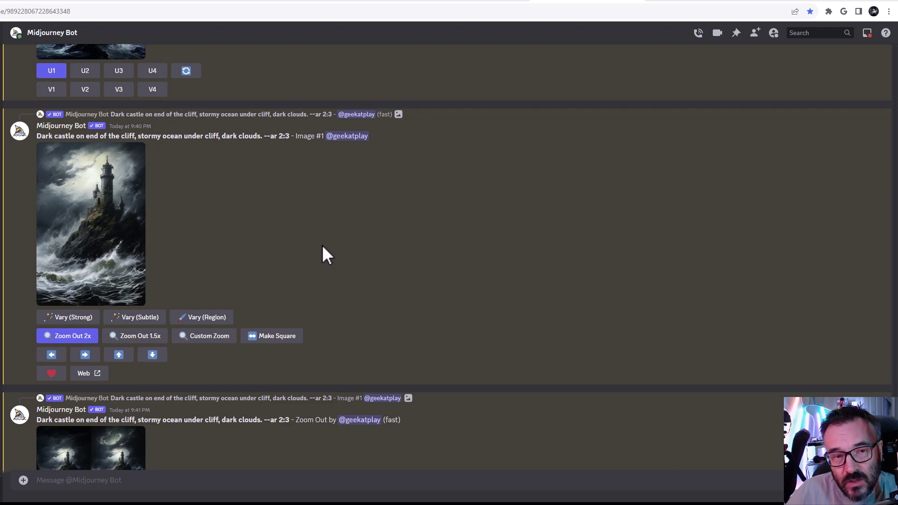
scroll(321, 255, "down", 10)
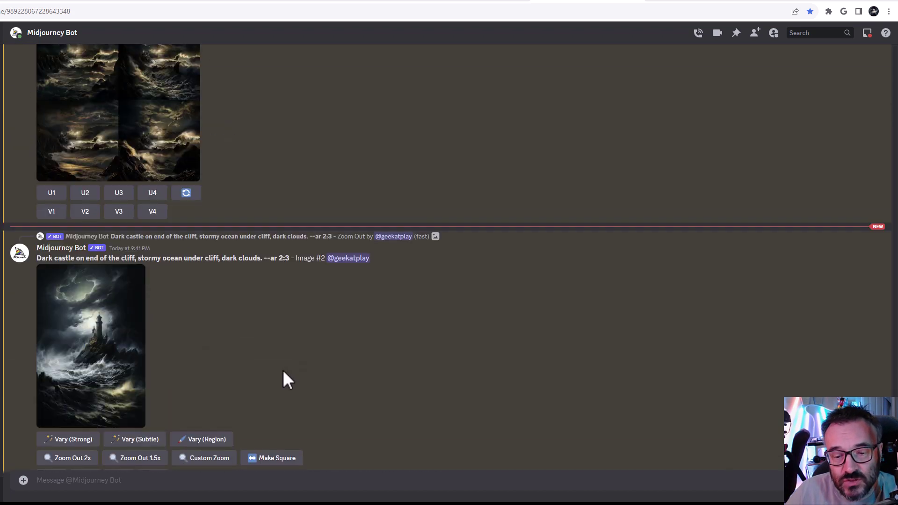
scroll(166, 356, "down", 1)
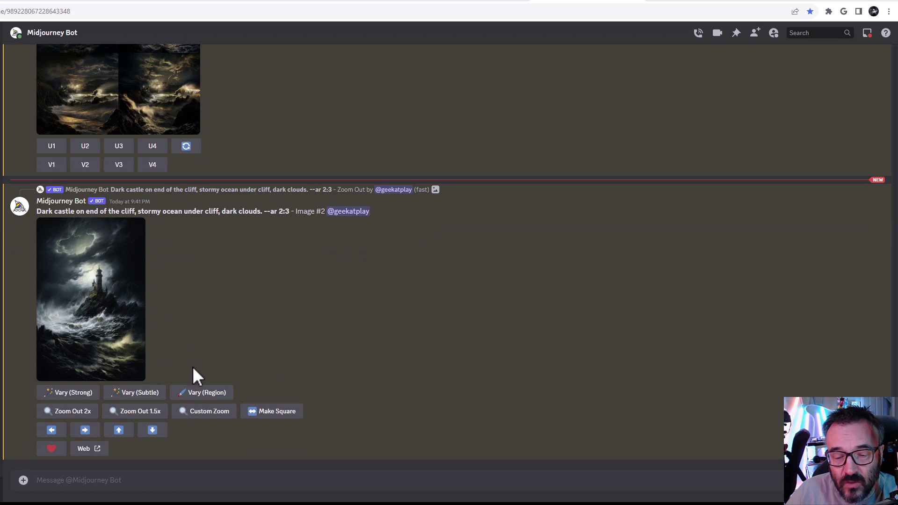